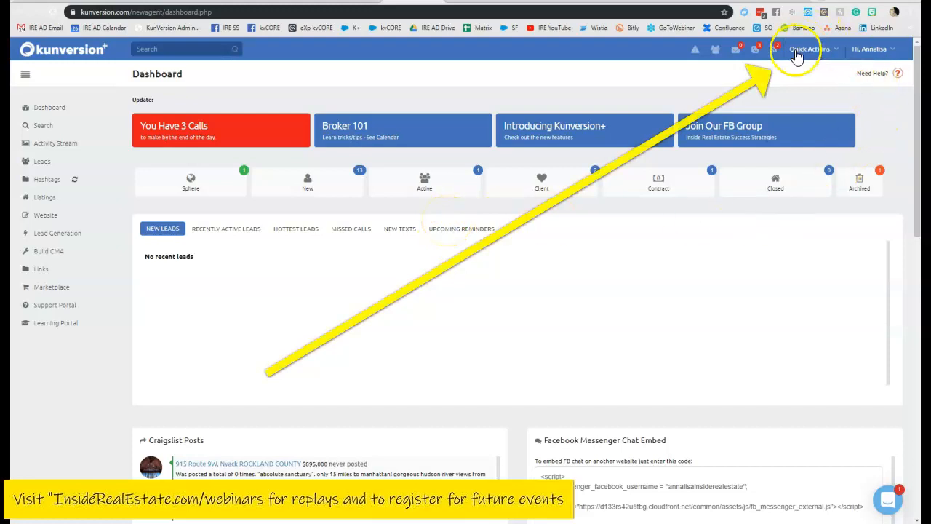
# - Open the Add/Edit Blog form from the Quick Actions menu to start a blank post
pyautogui.click(822, 51)
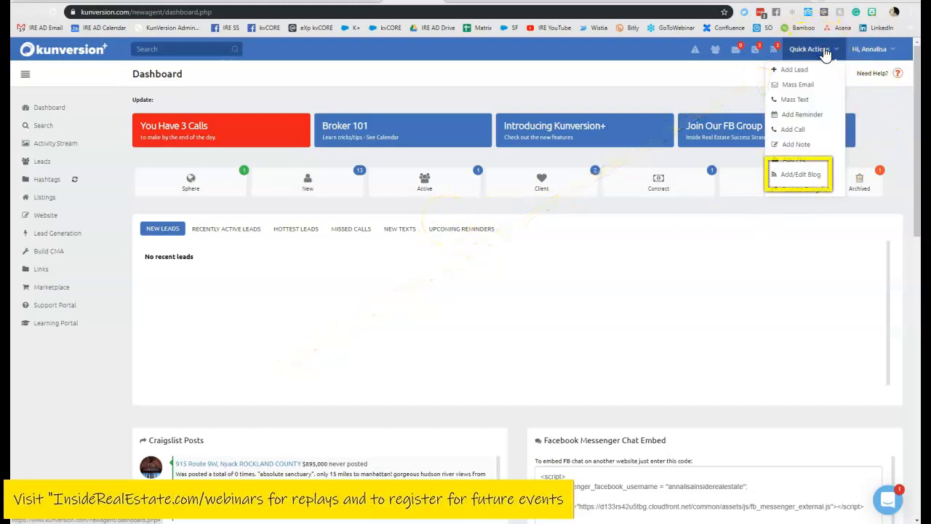
pyautogui.click(812, 179)
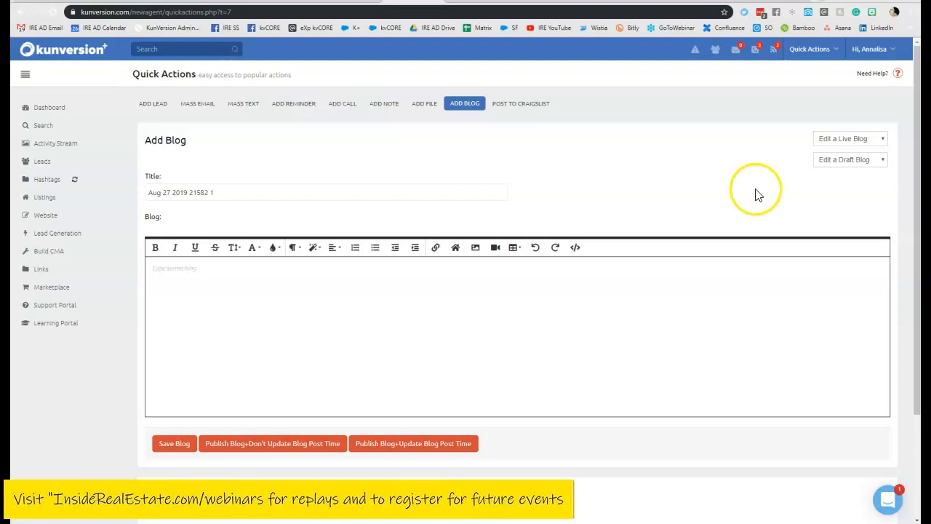
pyautogui.click(464, 3)
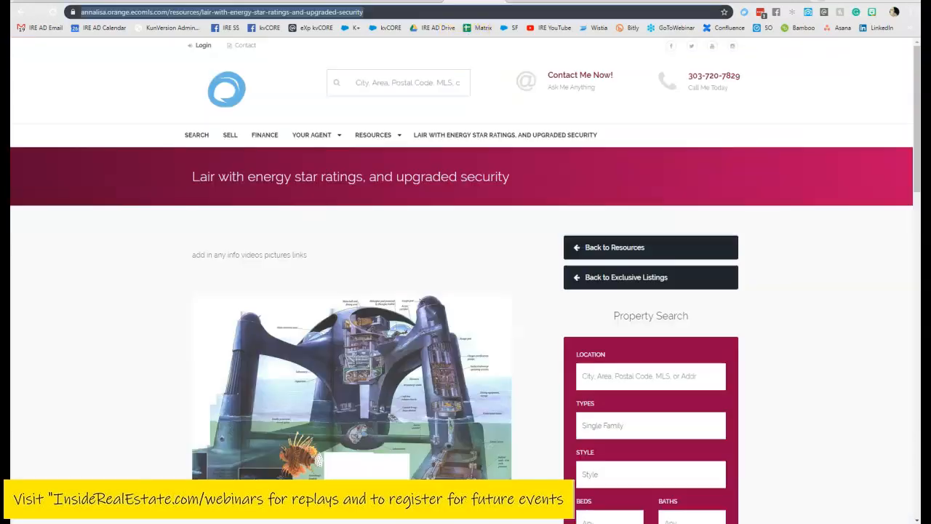
pyautogui.click(189, 183)
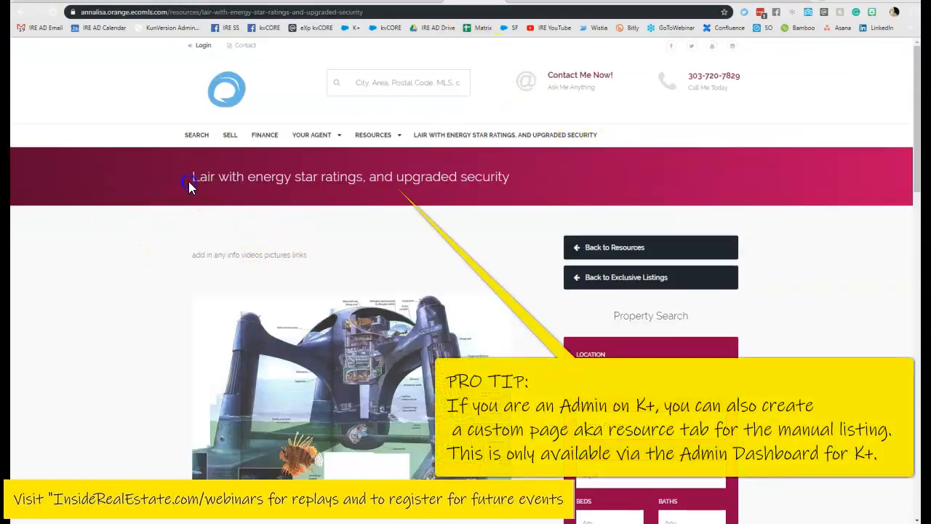
pyautogui.click(182, 252)
pyautogui.scroll(-3, 183, 256)
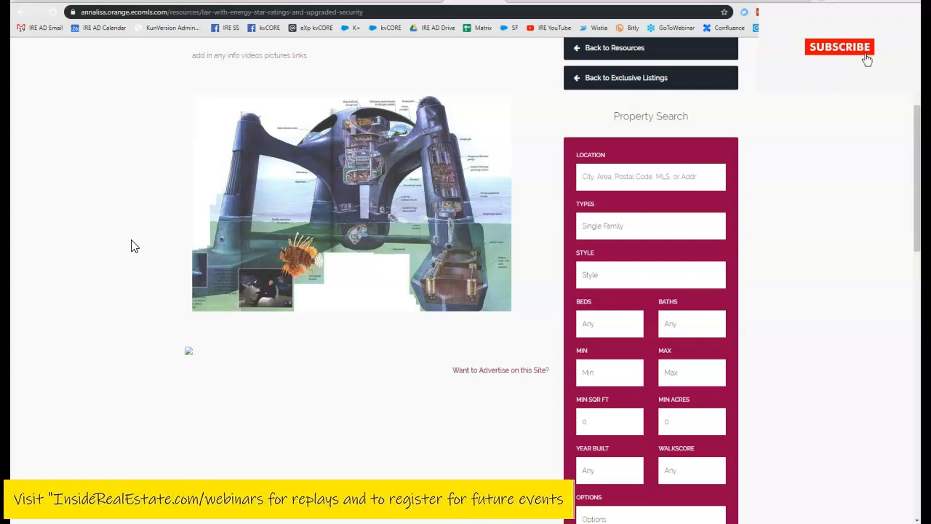
pyautogui.moveTo(375, 15); pyautogui.dragTo(70, 16)
pyautogui.click(105, 143)
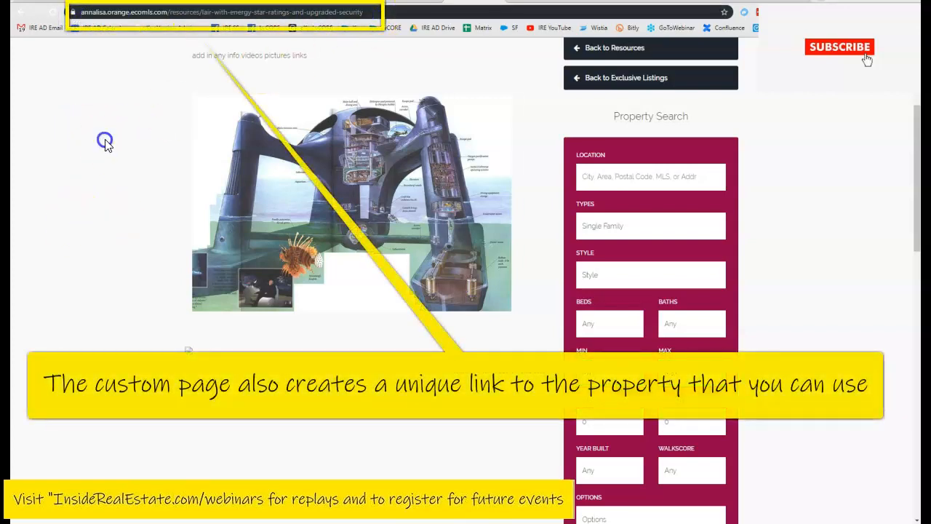
pyautogui.scroll(3, 145, 141)
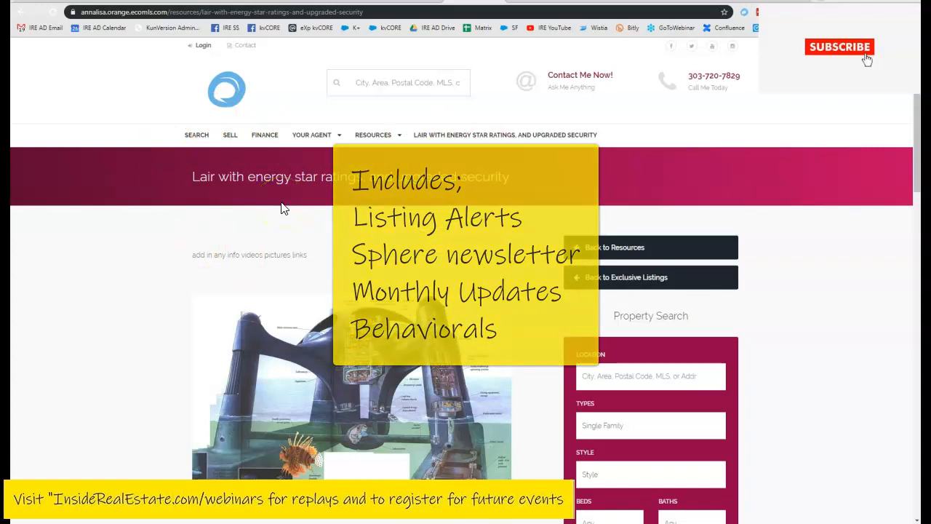
pyautogui.click(351, 231)
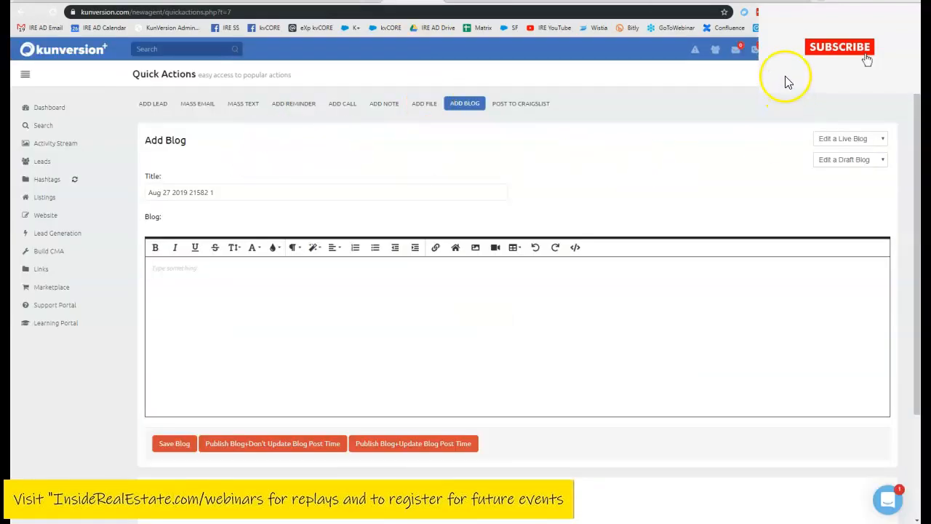
# - Reopen the Add Blog form and clear its default date-based title
pyautogui.click(802, 60)
pyautogui.click(806, 173)
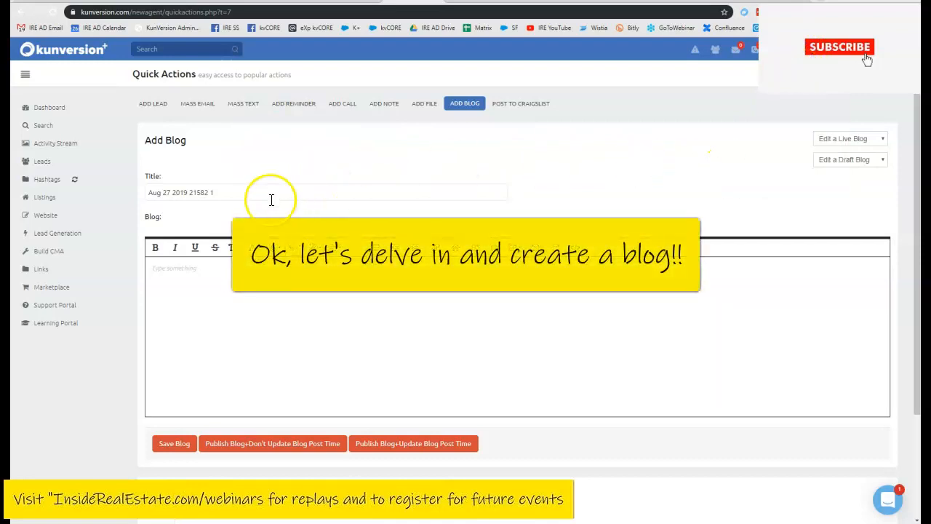
pyautogui.tripleClick(156, 198)
pyautogui.press('BackSpace')
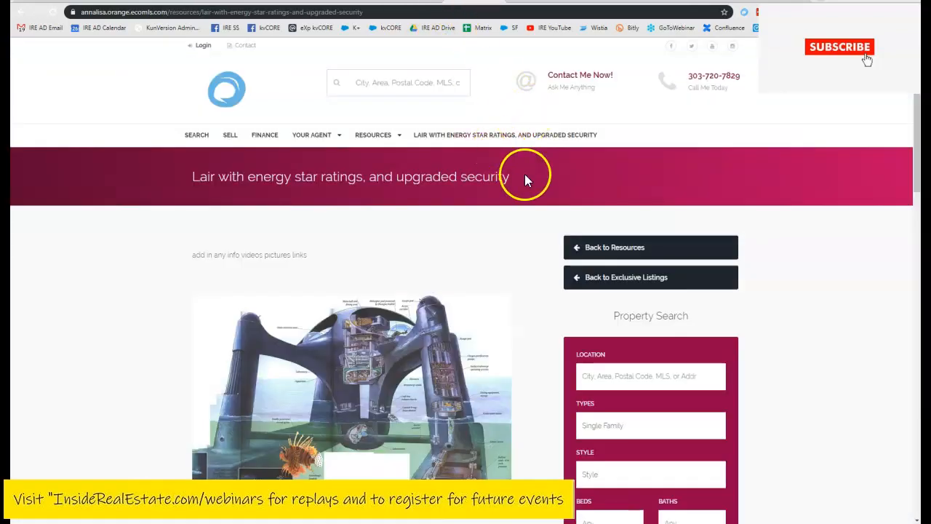
# - Copy the property heading and paste it as the title 'Lair With Energy Star Ratings And Upgraded Security'
pyautogui.tripleClick(518, 177)
pyautogui.click(237, 191)
pyautogui.tripleClick(514, 182)
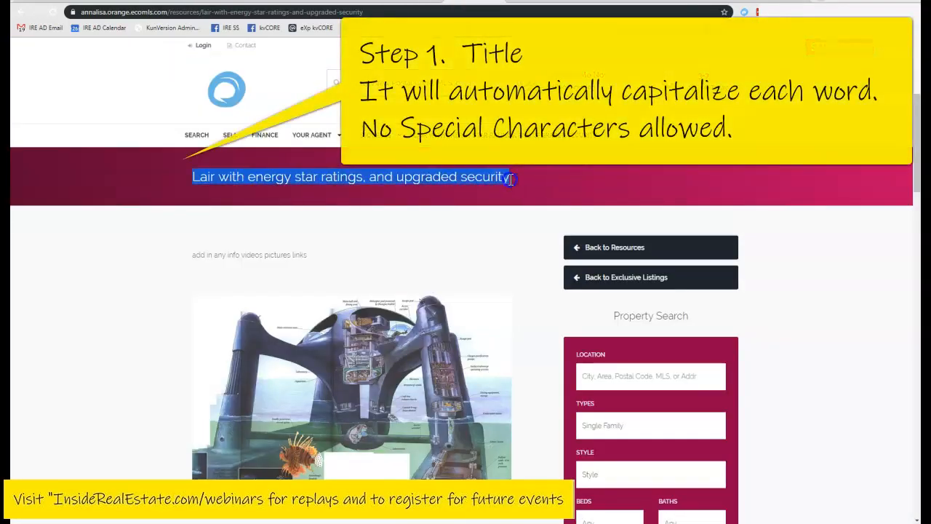
pyautogui.rightClick(502, 175)
pyautogui.click(513, 186)
pyautogui.click(411, 2)
pyautogui.click(320, 199)
pyautogui.rightClick(320, 183)
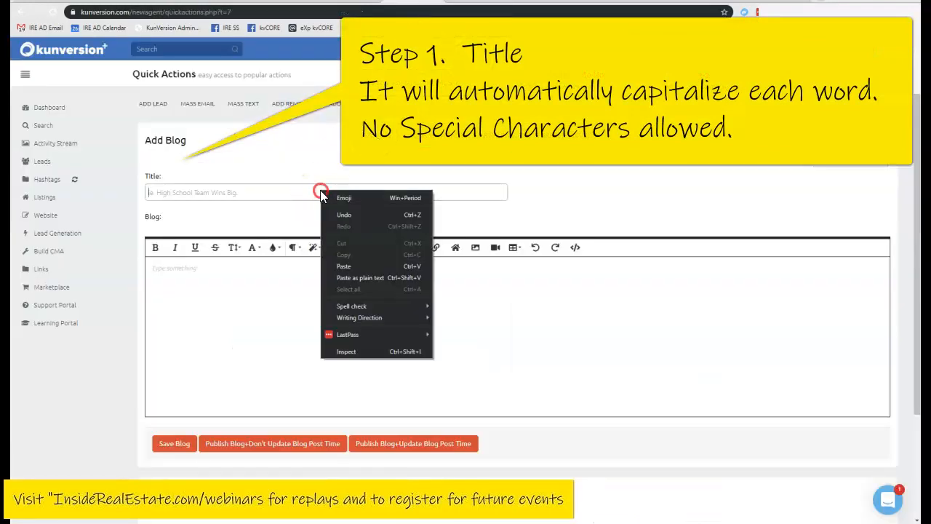
pyautogui.click(350, 263)
pyautogui.click(396, 277)
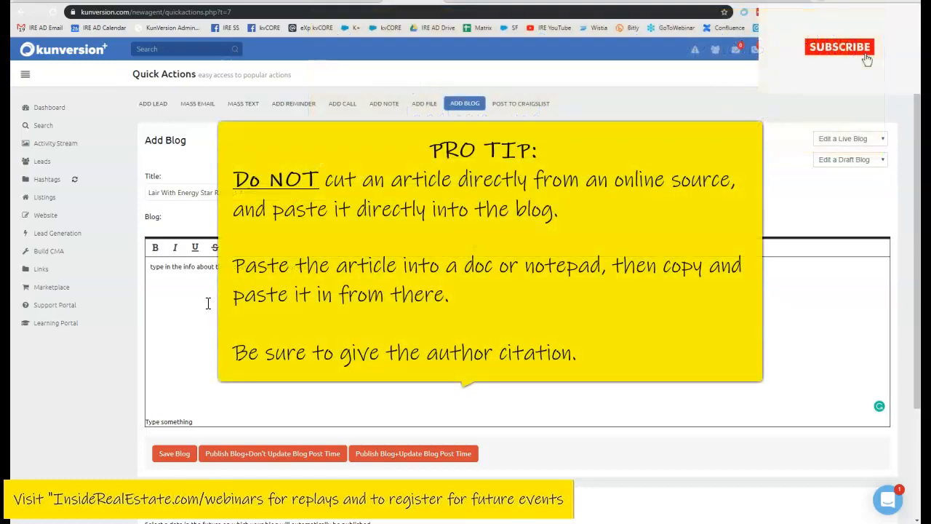
# - Try bold, italic and underline on the phrase 'want to share'
pyautogui.click(200, 261)
pyautogui.click(156, 251)
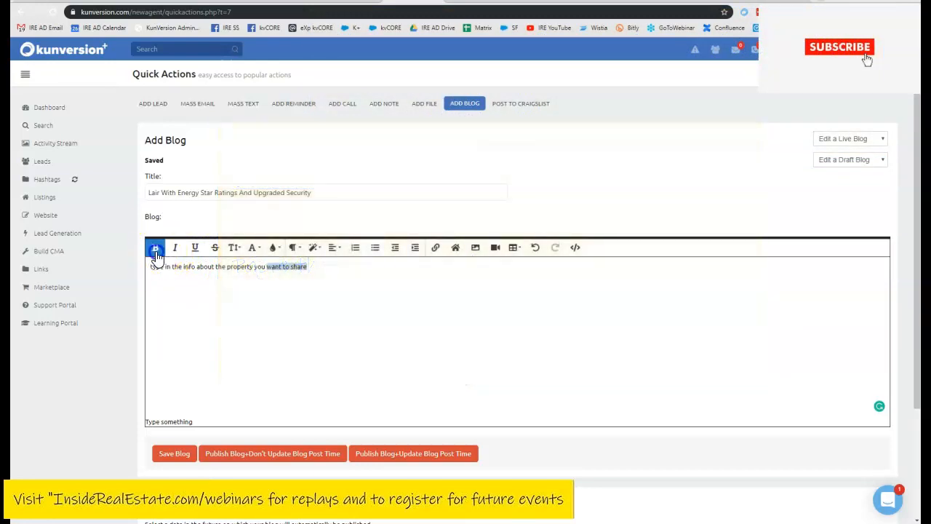
pyautogui.click(155, 251)
pyautogui.click(176, 250)
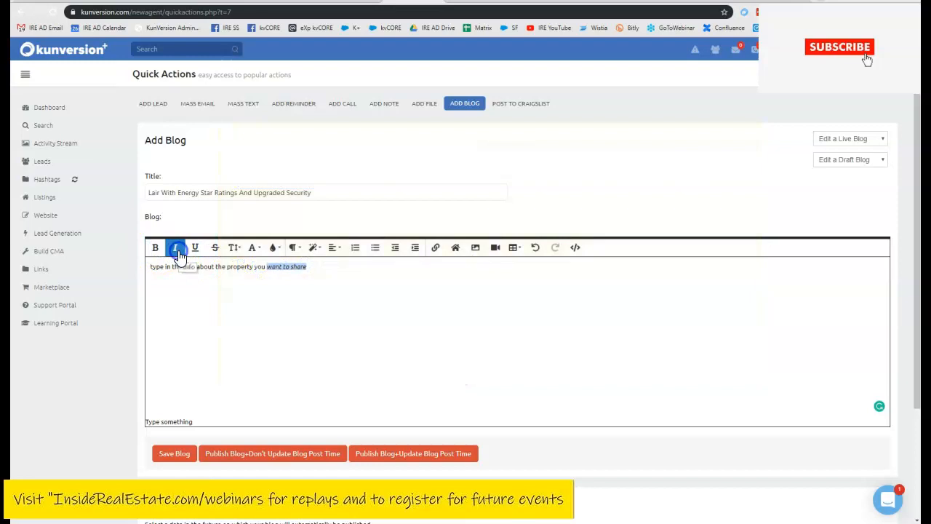
pyautogui.click(197, 251)
pyautogui.click(197, 251)
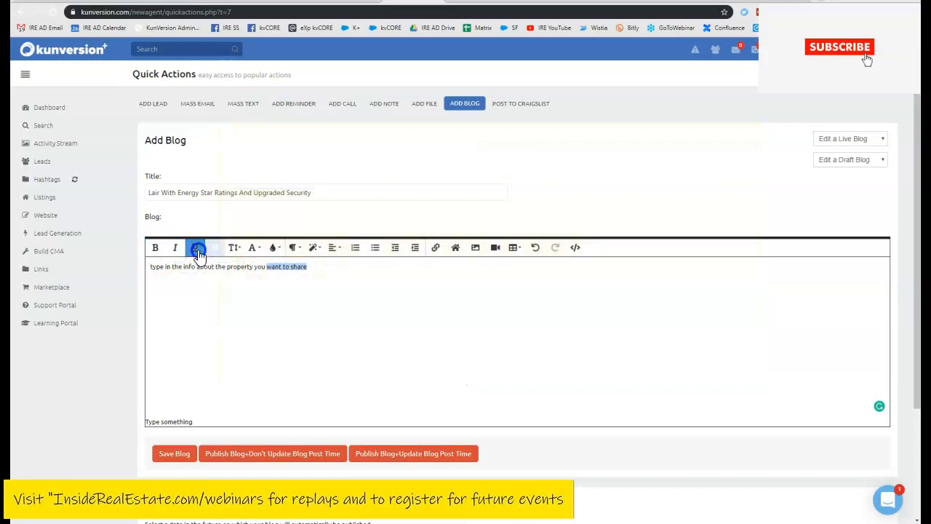
# - Set 'want to share' to 16px size in the Georgia font
pyautogui.click(233, 249)
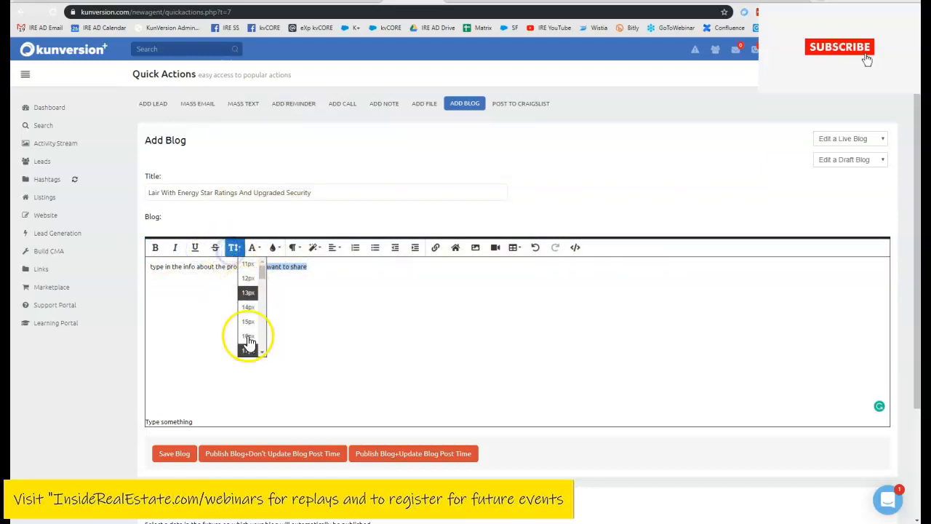
pyautogui.click(247, 339)
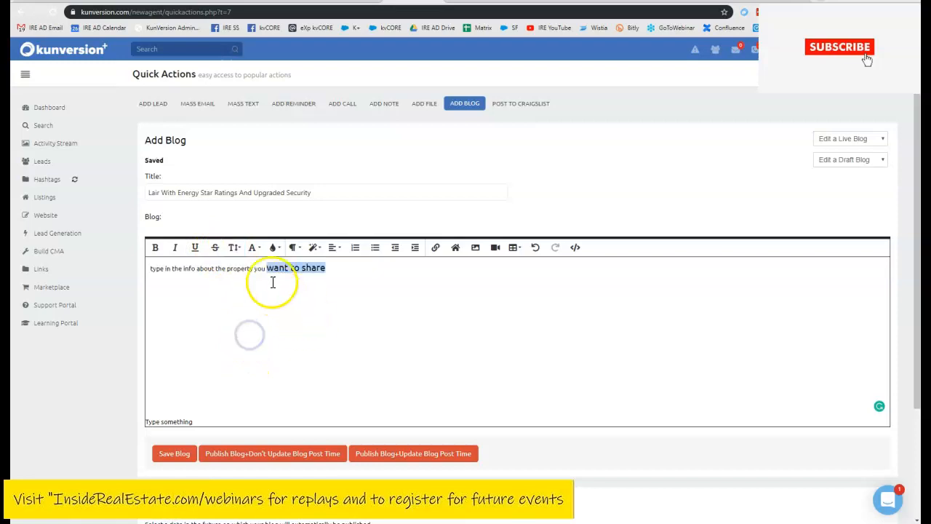
pyautogui.click(256, 249)
pyautogui.click(282, 293)
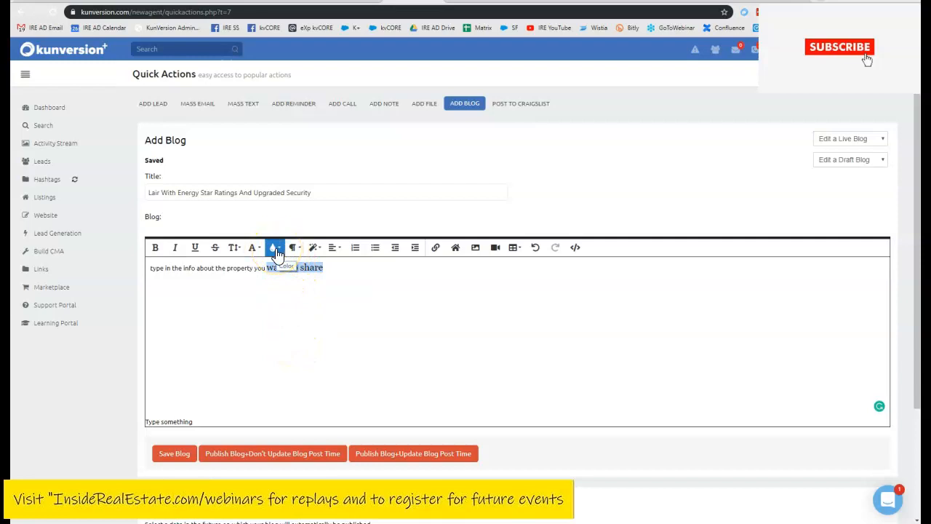
# - Try a green background on 'want to share', then remove the background colour again
pyautogui.click(275, 249)
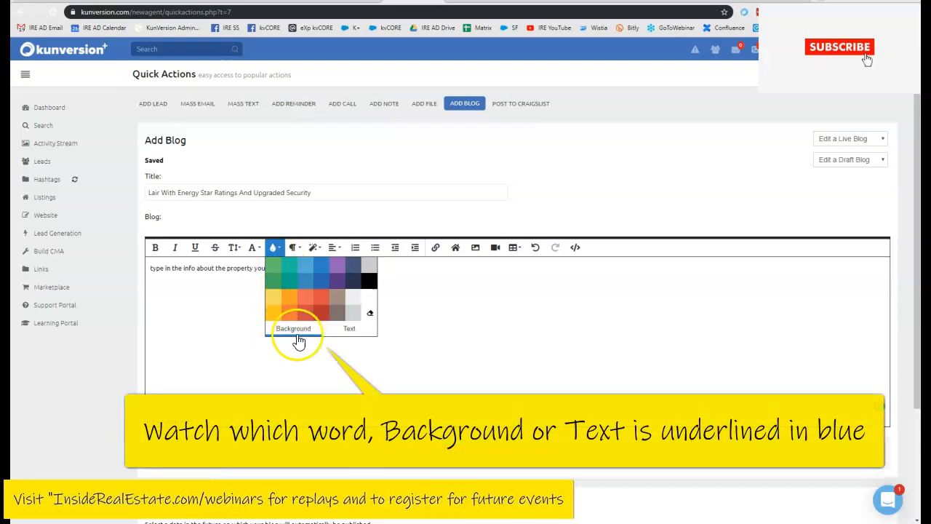
pyautogui.click(274, 267)
pyautogui.click(216, 327)
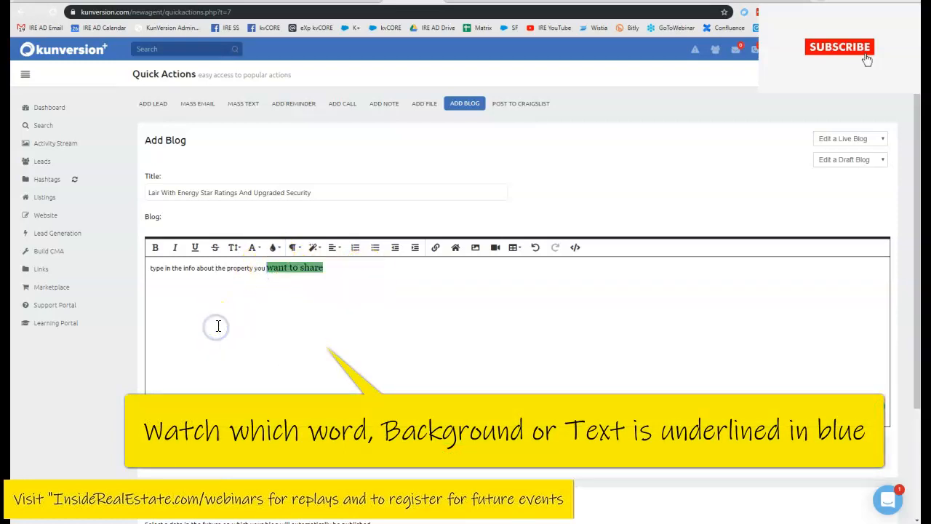
pyautogui.moveTo(330, 268); pyautogui.dragTo(289, 270)
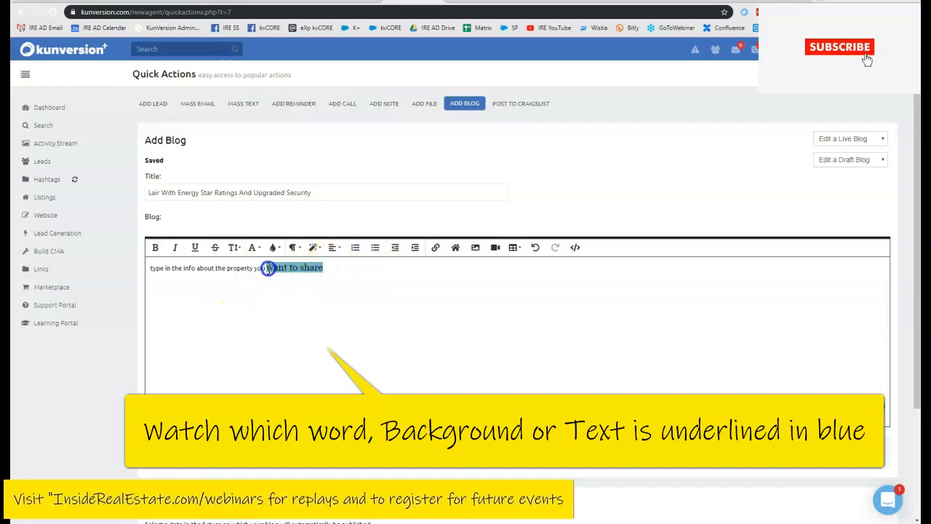
pyautogui.click(273, 248)
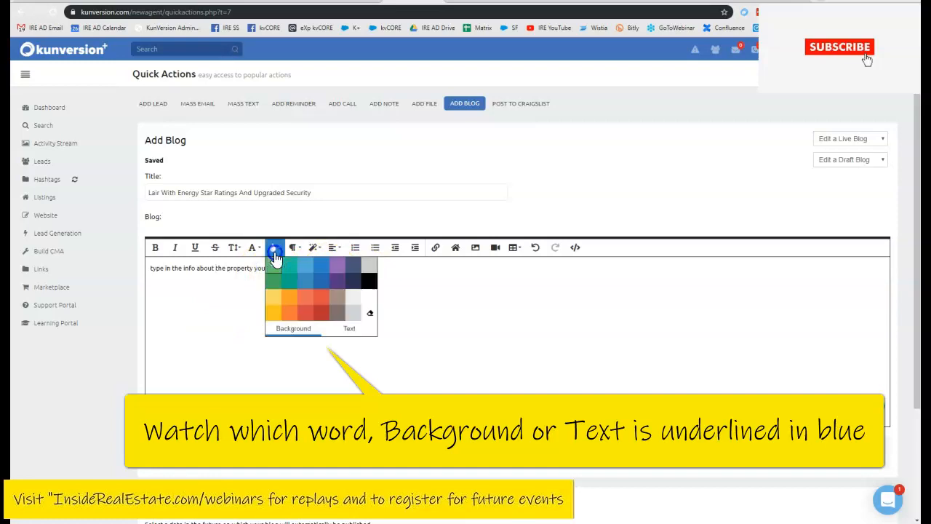
pyautogui.click(370, 316)
pyautogui.click(326, 271)
# - Colour the text of 'want to share' teal
pyautogui.moveTo(325, 271); pyautogui.dragTo(279, 271)
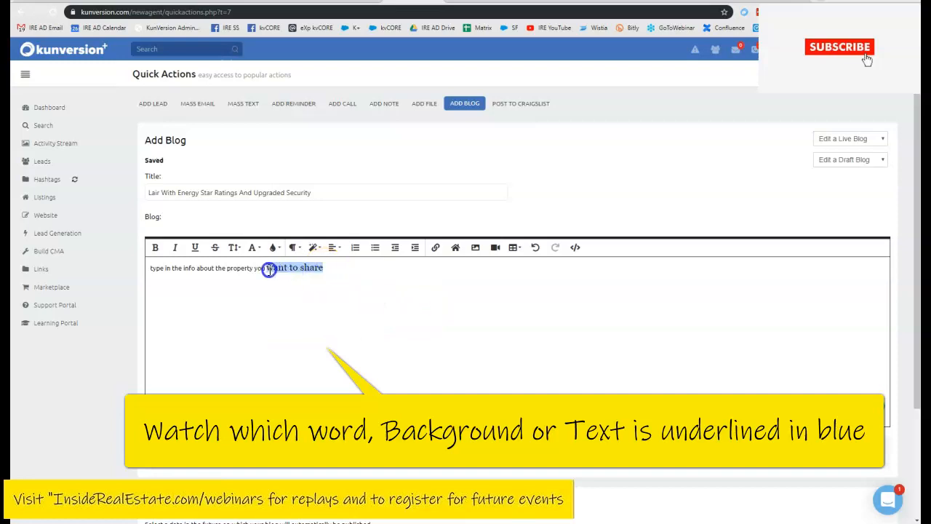
pyautogui.click(272, 247)
pyautogui.click(352, 331)
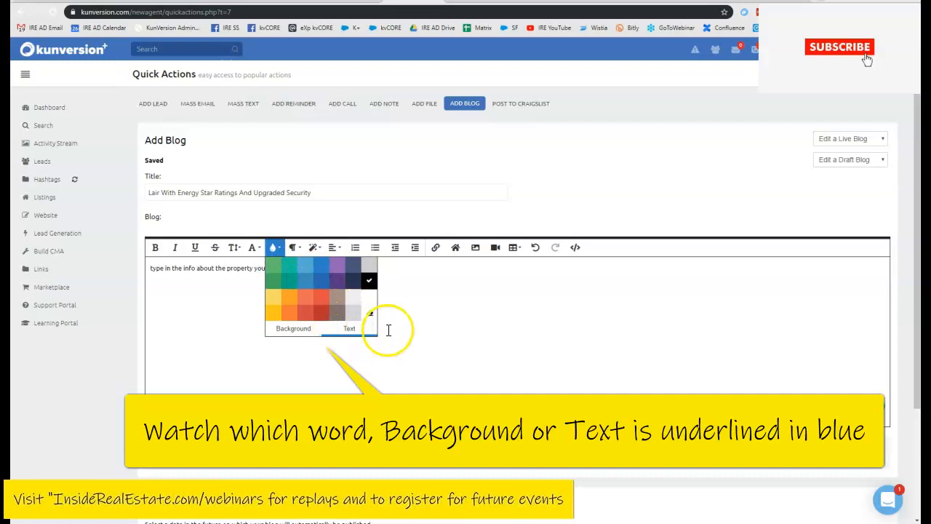
pyautogui.click(289, 280)
pyautogui.click(439, 311)
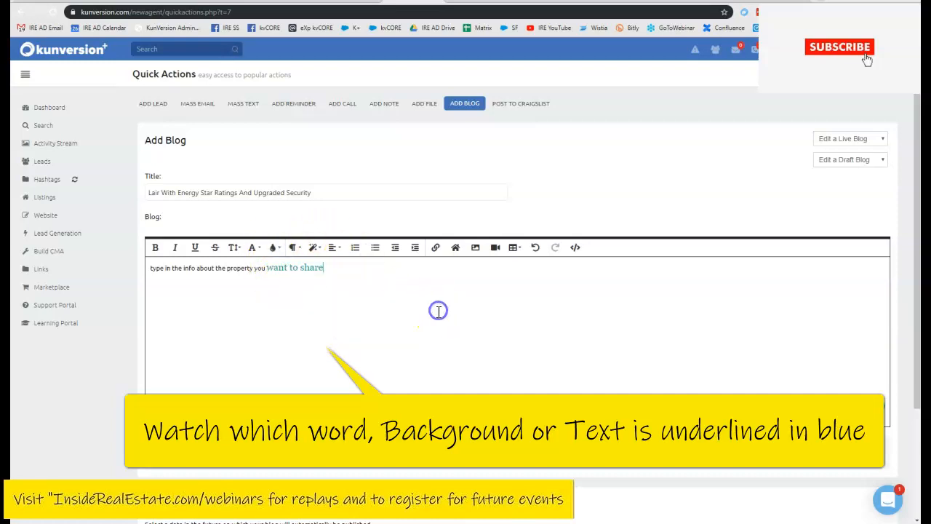
pyautogui.moveTo(326, 267); pyautogui.dragTo(284, 271)
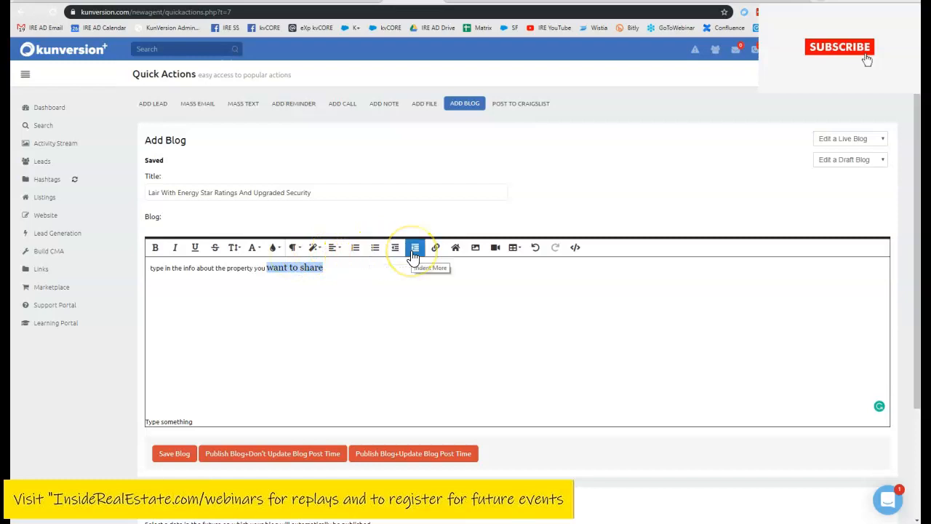
pyautogui.click(417, 305)
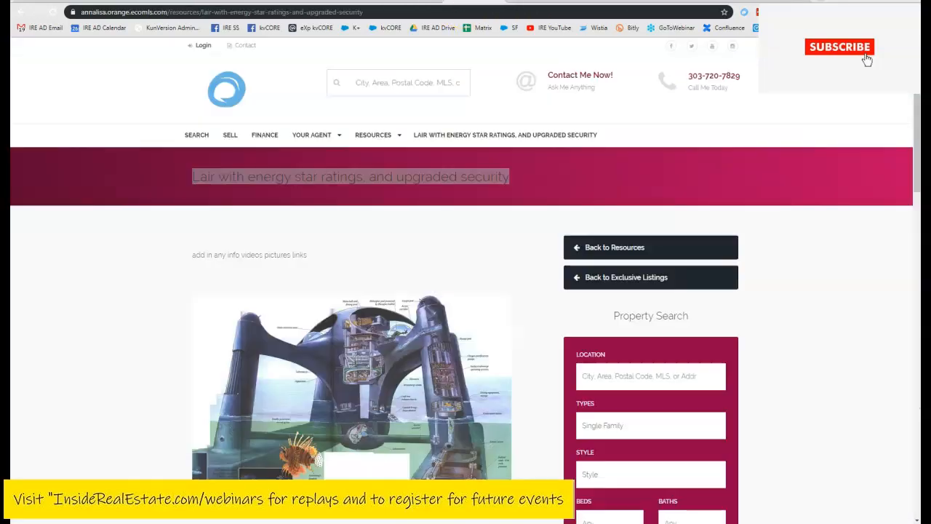
# - Copy the property page's web address and return to the blog body
pyautogui.click(313, 12)
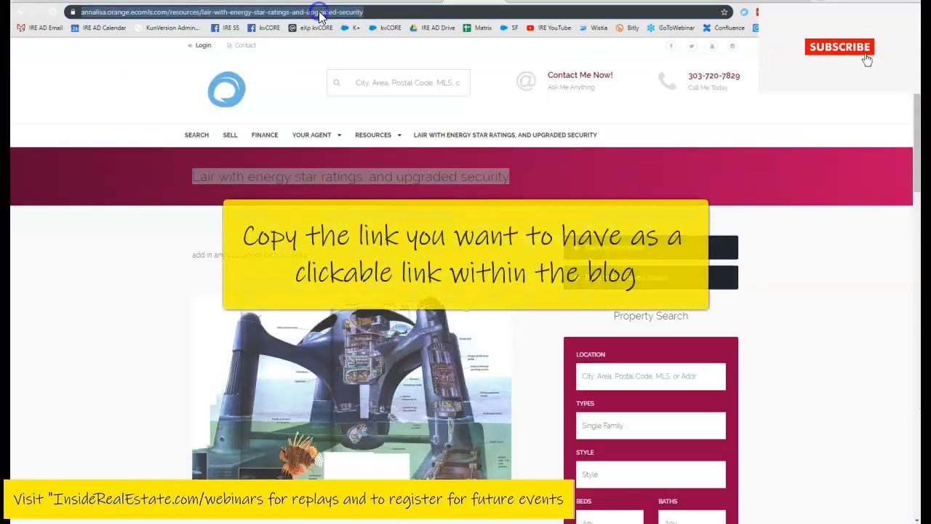
pyautogui.rightClick(317, 12)
pyautogui.click(338, 66)
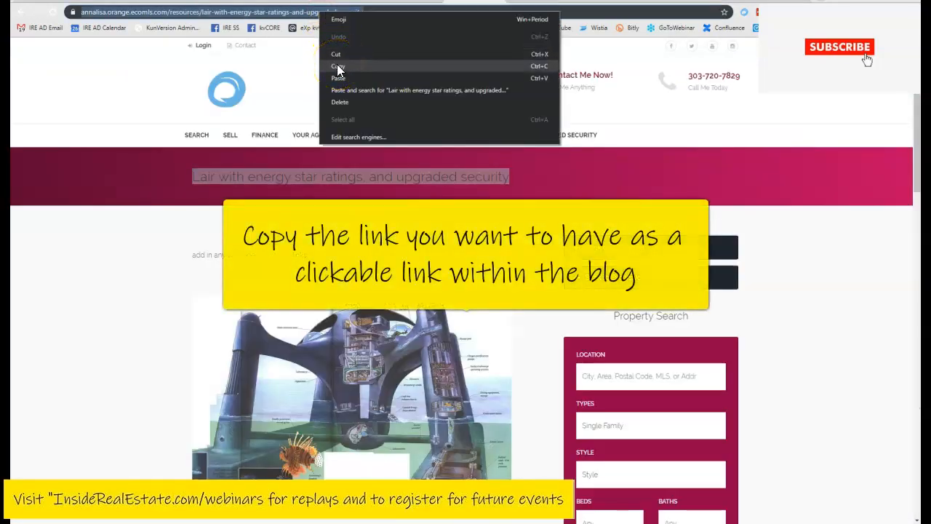
pyautogui.click(333, 66)
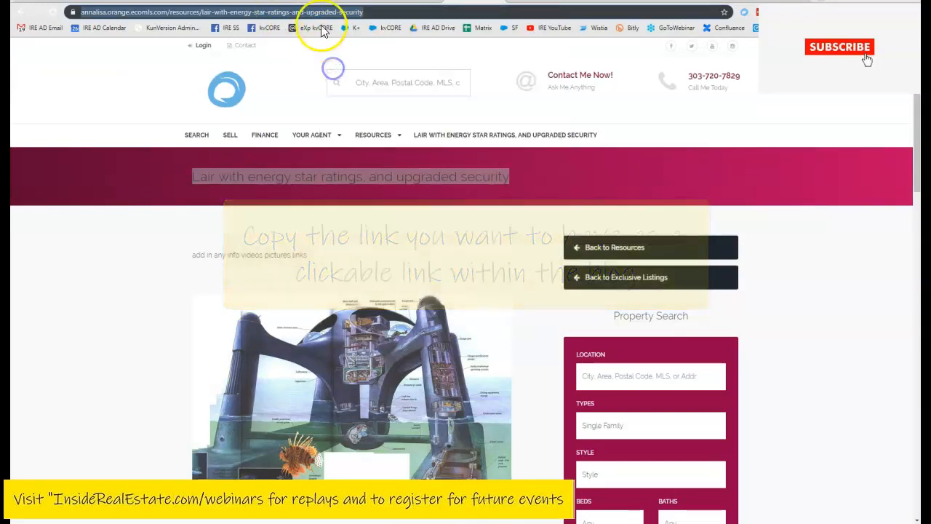
pyautogui.click(412, 2)
pyautogui.click(416, 283)
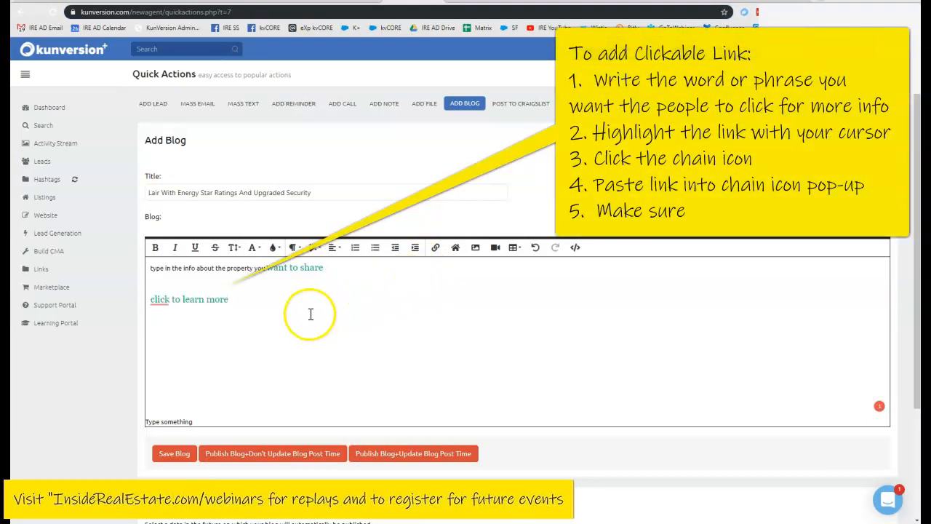
# - Link 'click to learn more' to the pasted property page URL, opening in a new tab
pyautogui.moveTo(232, 309); pyautogui.dragTo(159, 306)
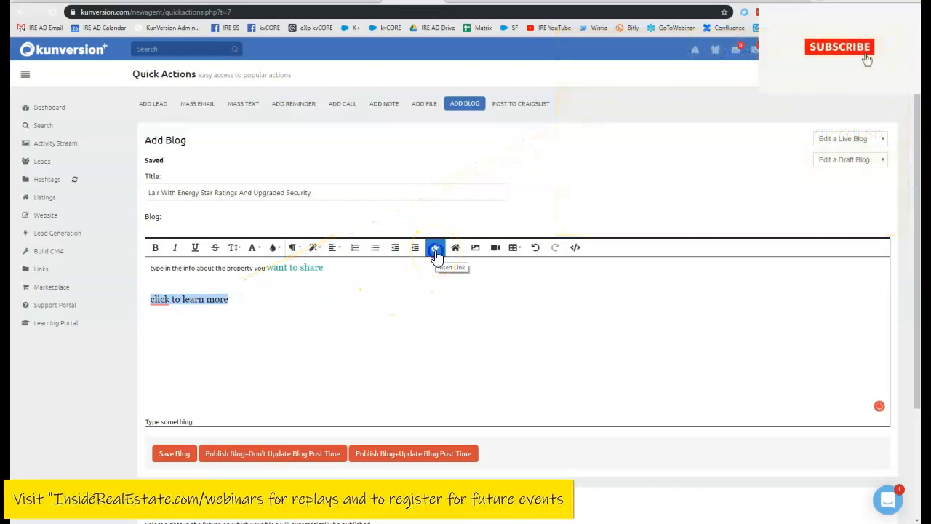
pyautogui.click(436, 252)
pyautogui.click(459, 283)
pyautogui.press('BackSpace')
pyautogui.press('BackSpace')
pyautogui.press('BackSpace')
pyautogui.press('BackSpace')
pyautogui.press('BackSpace')
pyautogui.press('BackSpace')
pyautogui.press('BackSpace')
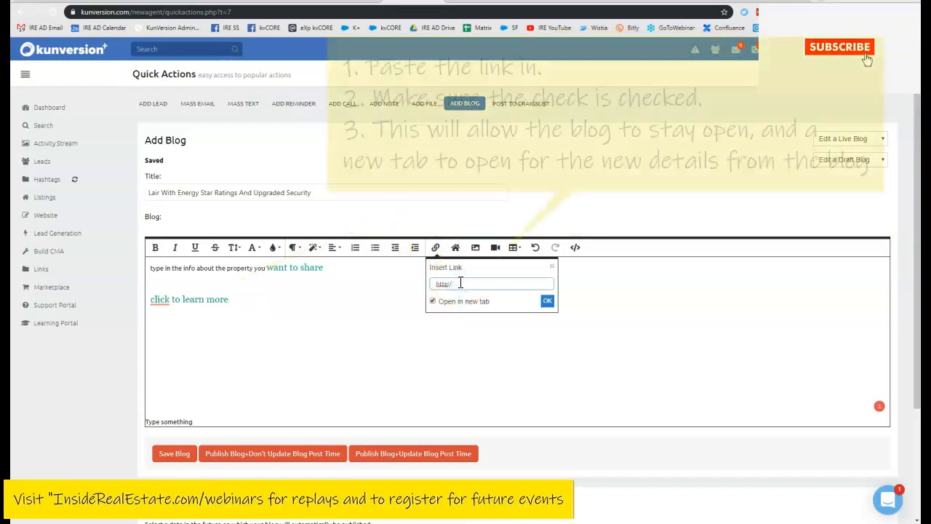
pyautogui.hotkey('ctrl', 'v')
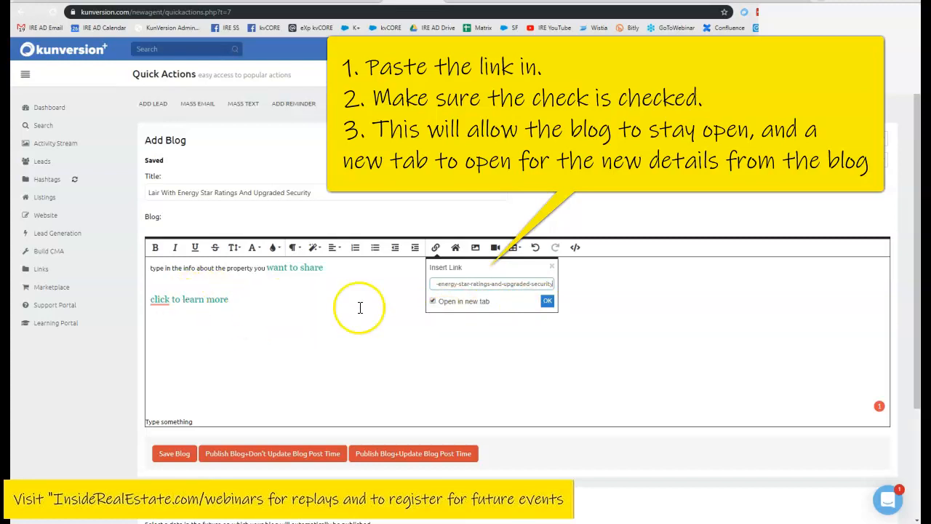
pyautogui.click(547, 301)
pyautogui.click(249, 312)
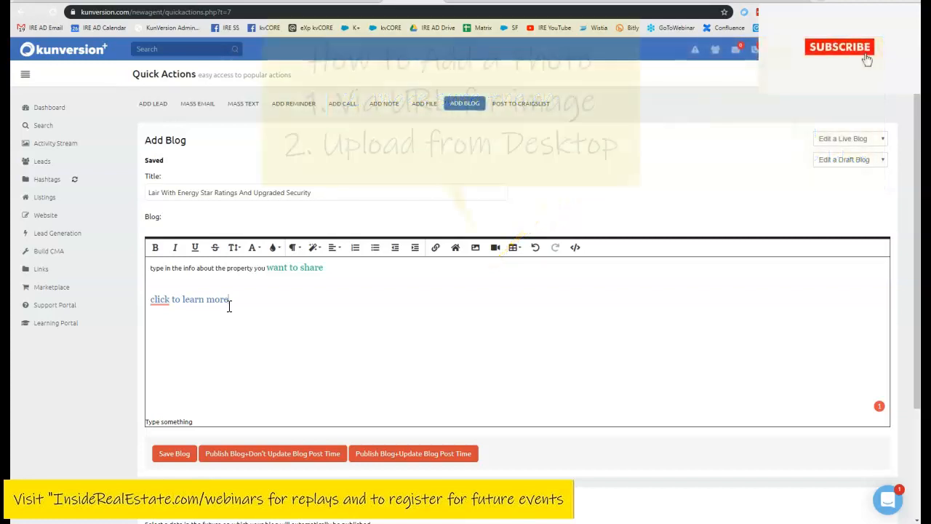
# - Upload the underwater lair picture from the Lightshot folder into the post
pyautogui.click(476, 251)
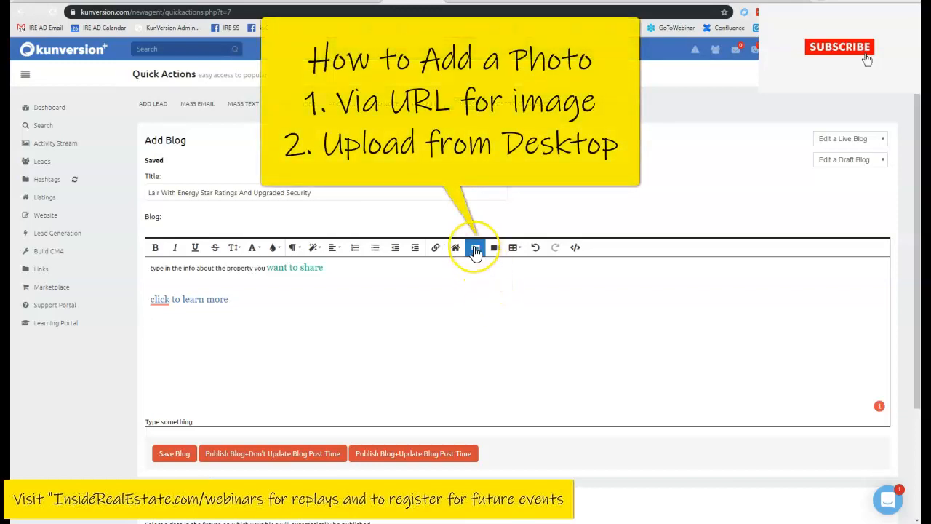
pyautogui.click(476, 250)
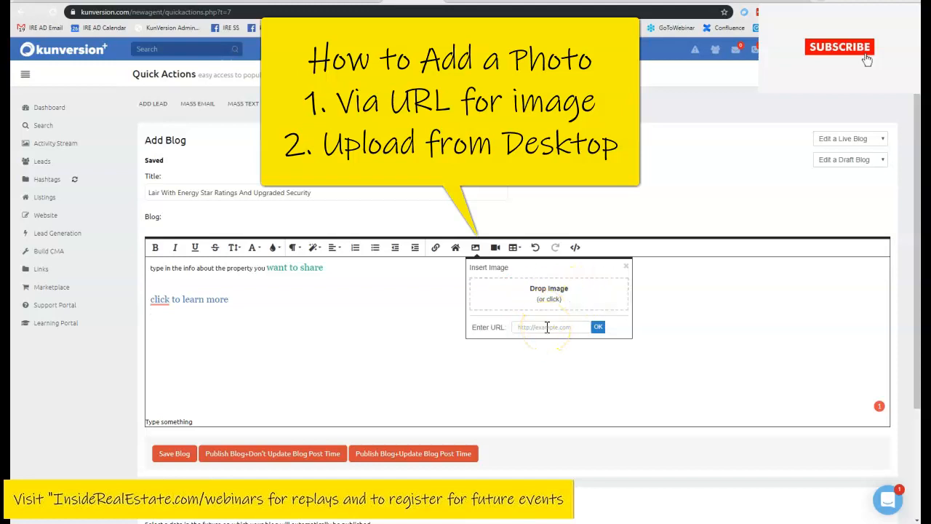
pyautogui.click(547, 297)
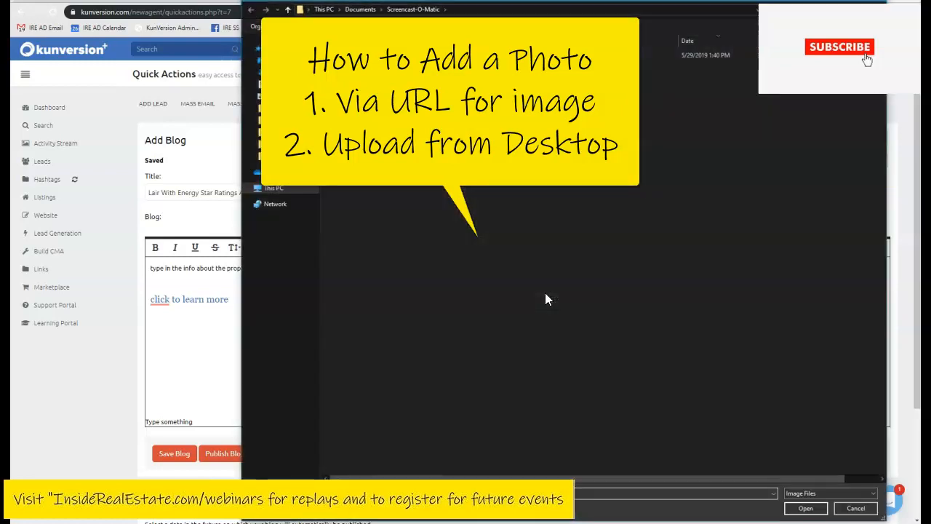
pyautogui.click(271, 69)
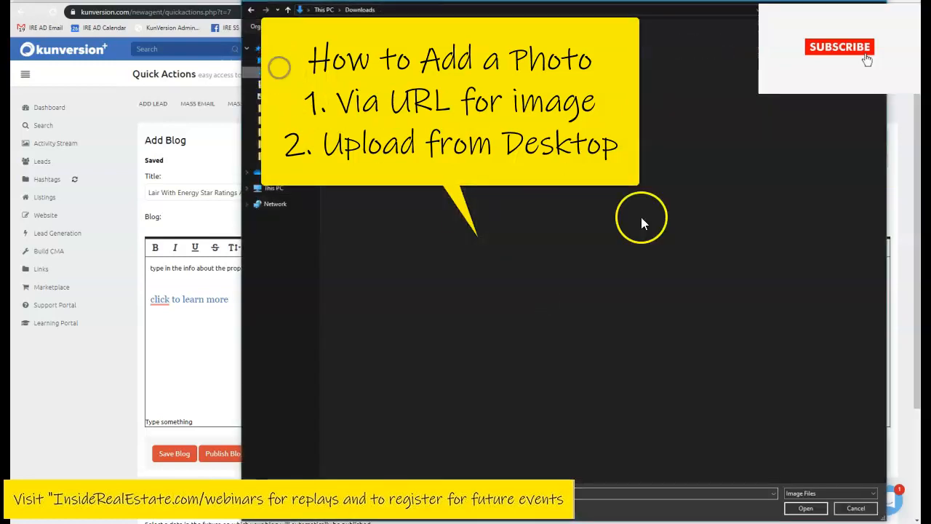
pyautogui.click(804, 507)
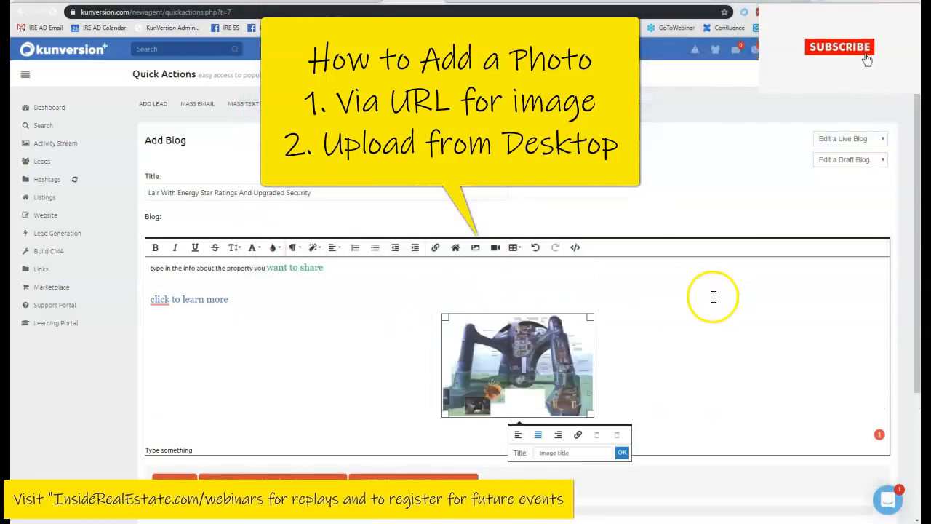
# - Drag the lair picture's corner handles outward so it fills more of the editor width
pyautogui.moveTo(591, 317); pyautogui.dragTo(725, 264)
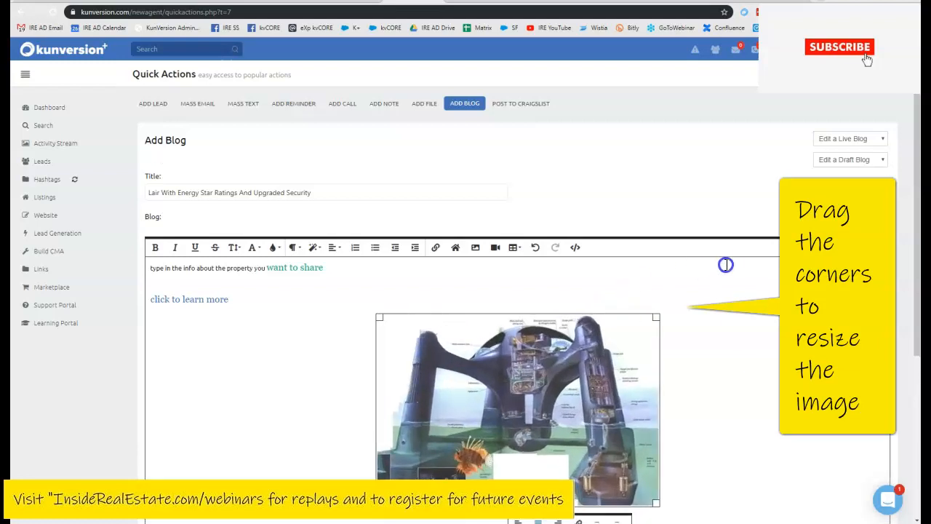
pyautogui.scroll(-1, 753, 332)
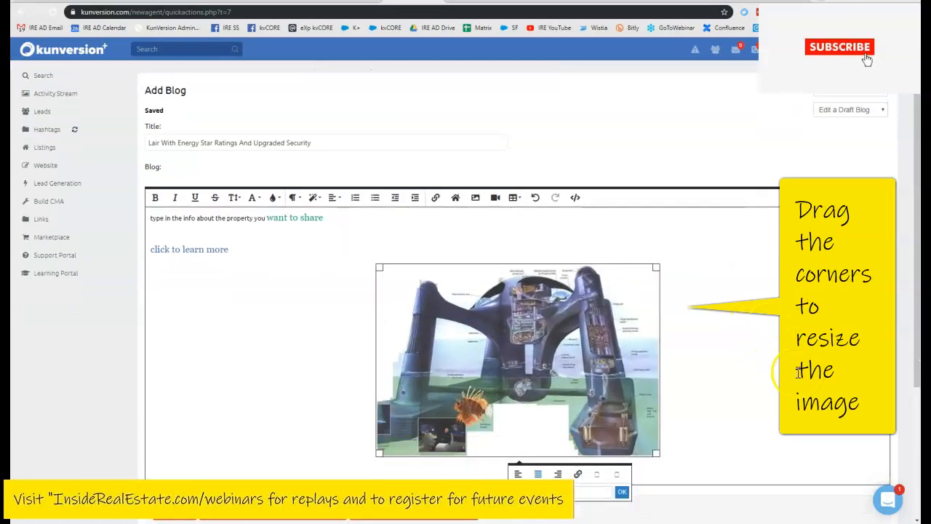
pyautogui.click(769, 401)
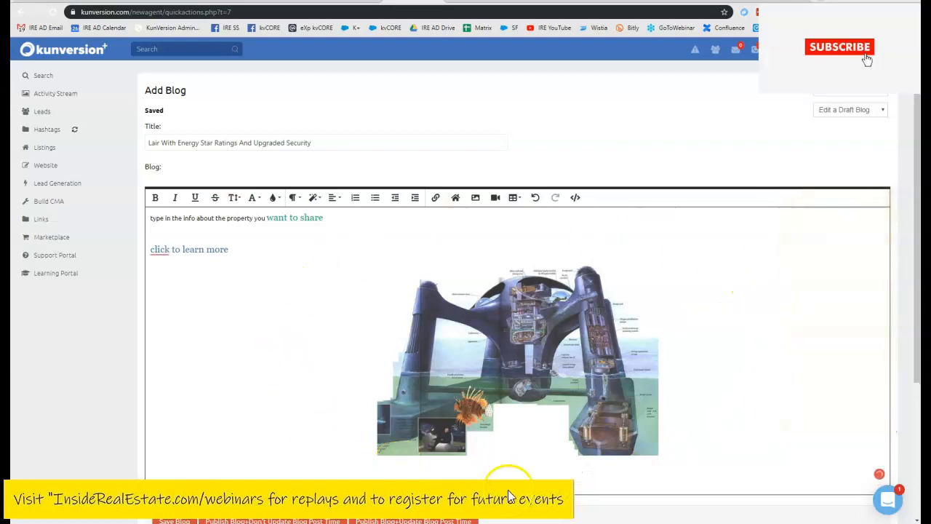
pyautogui.click(617, 378)
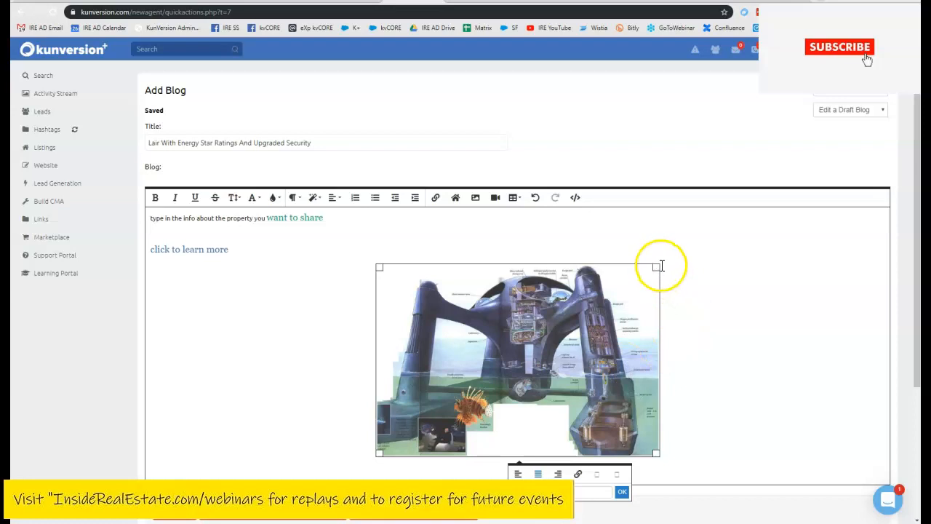
pyautogui.moveTo(380, 267); pyautogui.dragTo(329, 274)
pyautogui.scroll(-2, 744, 364)
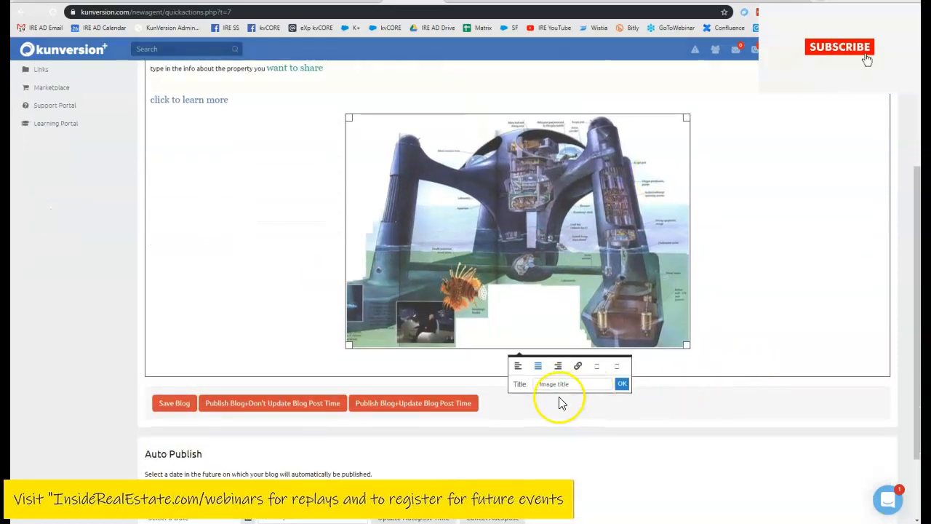
# - Center the lair picture, add a link to it, and title it 'dr no lair'
pyautogui.click(520, 373)
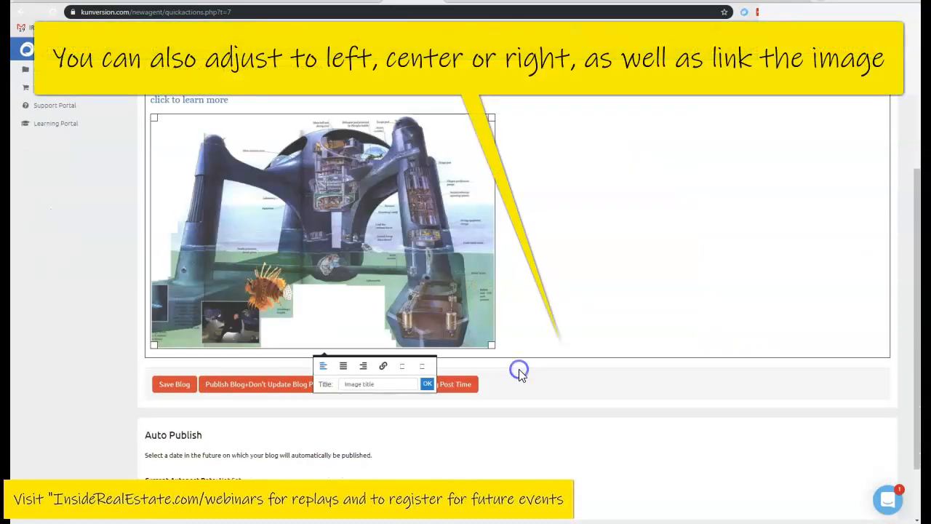
pyautogui.click(363, 368)
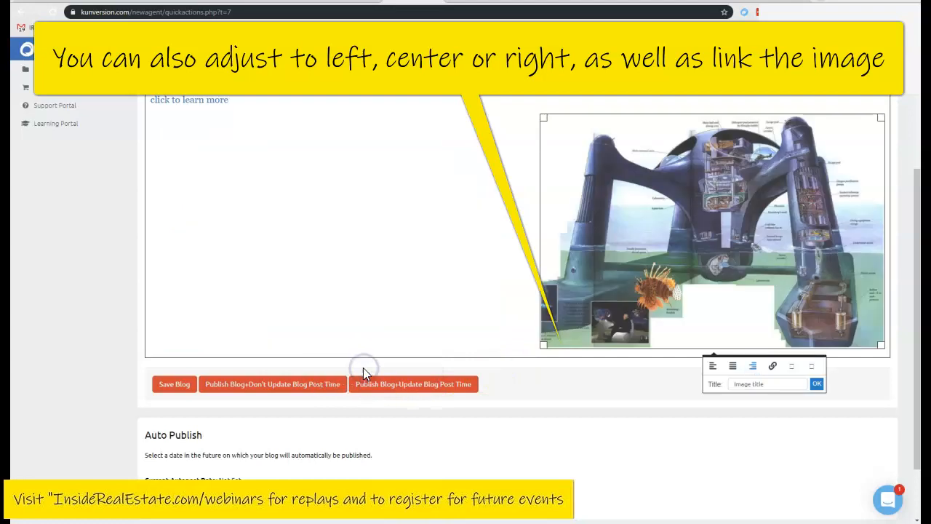
pyautogui.click(733, 366)
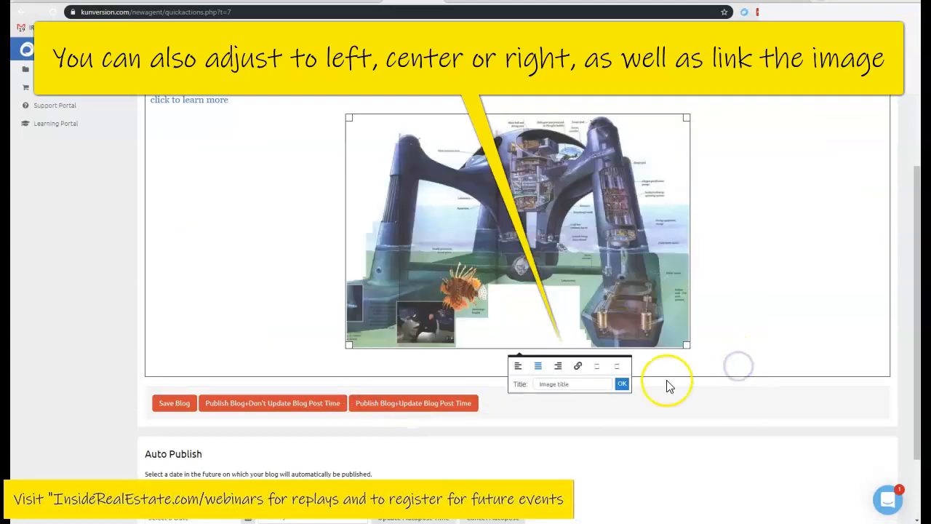
pyautogui.click(579, 367)
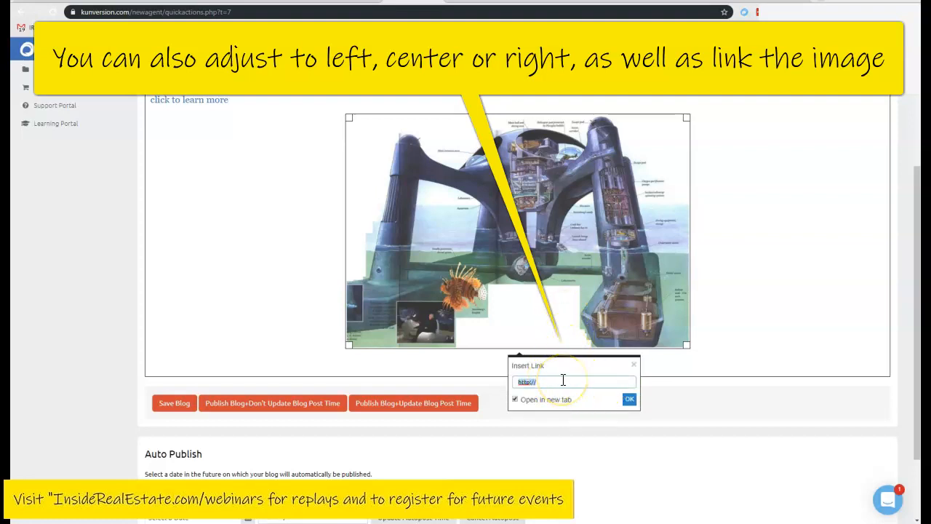
pyautogui.click(627, 402)
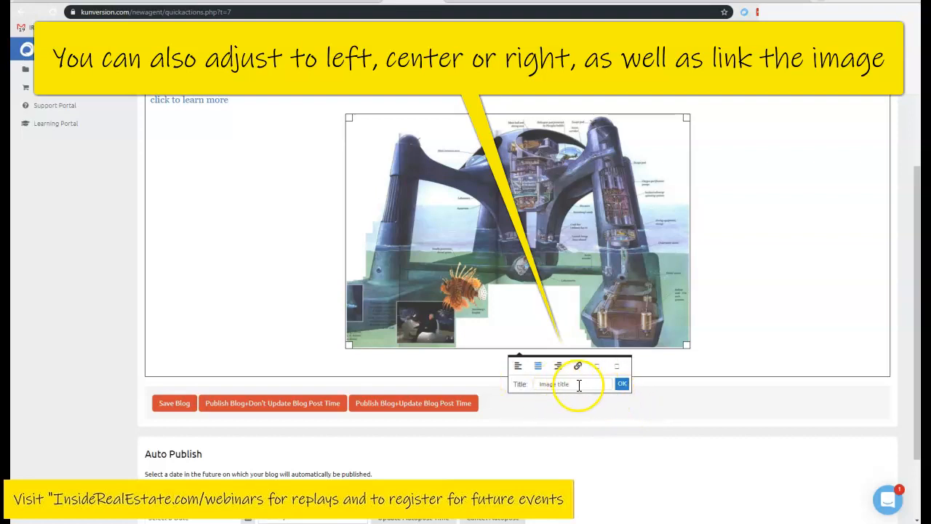
pyautogui.press('BackSpace')
pyautogui.press('BackSpace')
pyautogui.press('BackSpace')
pyautogui.press('BackSpace')
pyautogui.press('BackSpace')
pyautogui.press('BackSpace')
pyautogui.press('BackSpace')
pyautogui.press('BackSpace')
pyautogui.press('BackSpace')
pyautogui.press('BackSpace')
pyautogui.press('BackSpace')
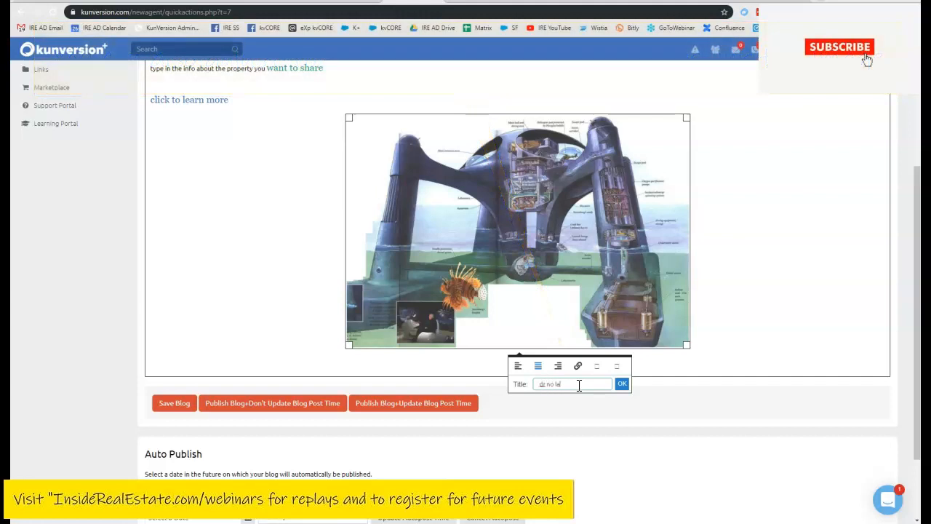
pyautogui.click(622, 384)
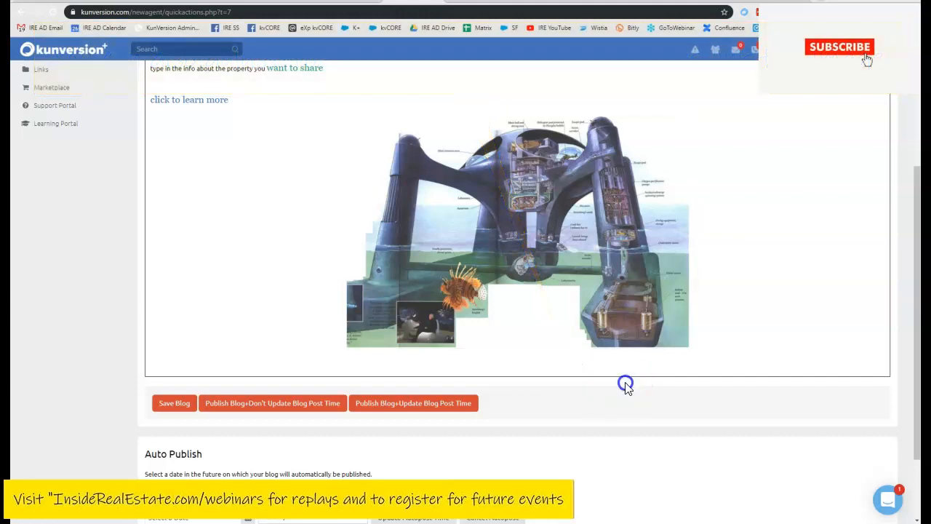
pyautogui.scroll(3, 637, 440)
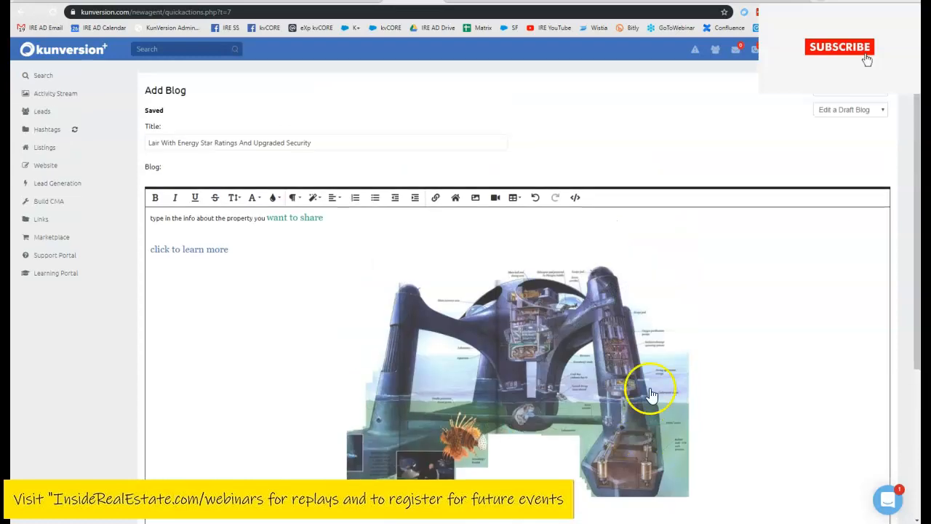
pyautogui.click(495, 198)
pyautogui.click(517, 240)
pyautogui.click(528, 271)
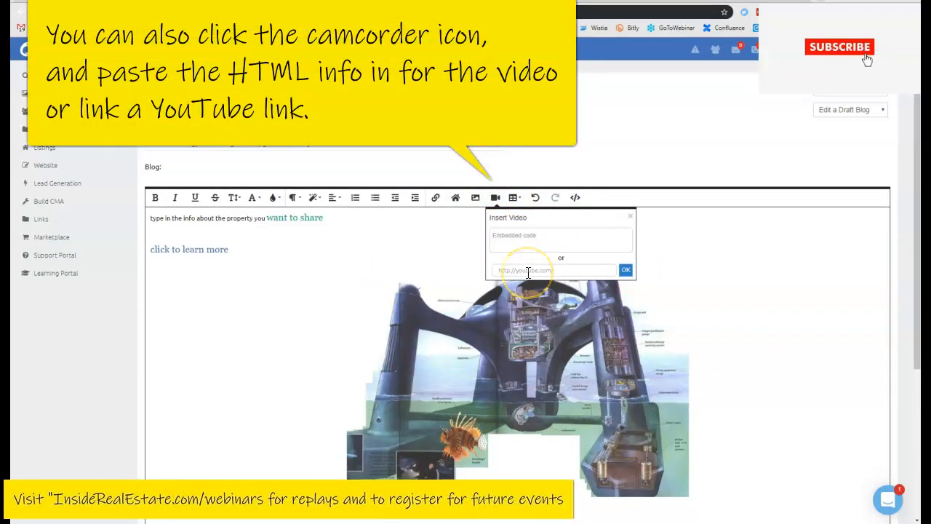
pyautogui.click(307, 269)
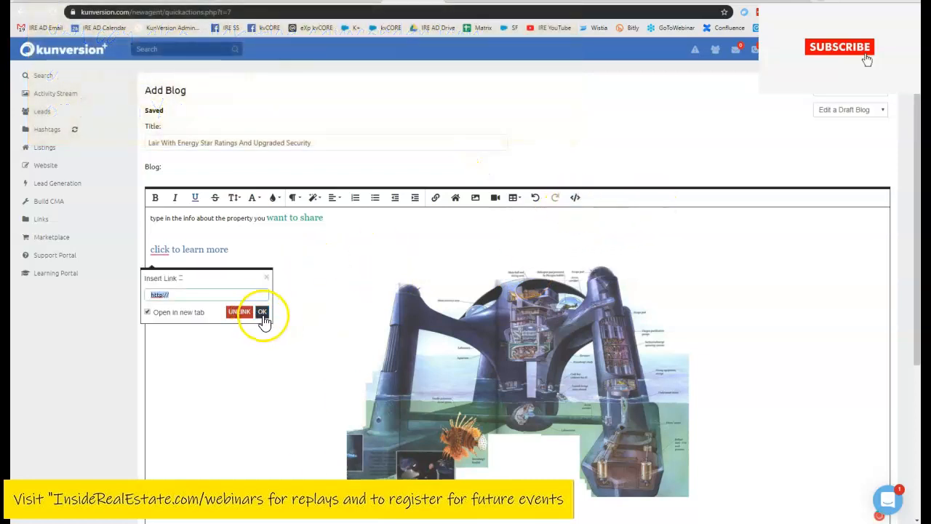
pyautogui.click(267, 278)
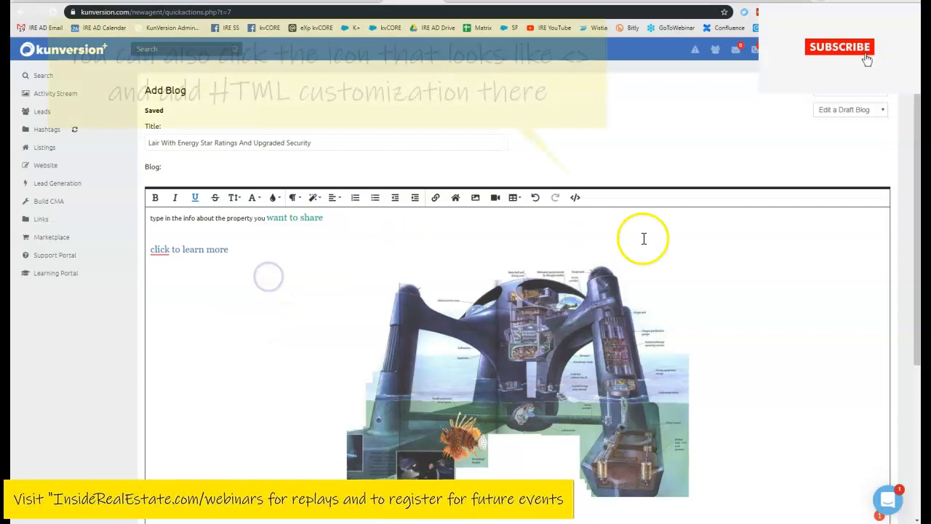
pyautogui.click(574, 199)
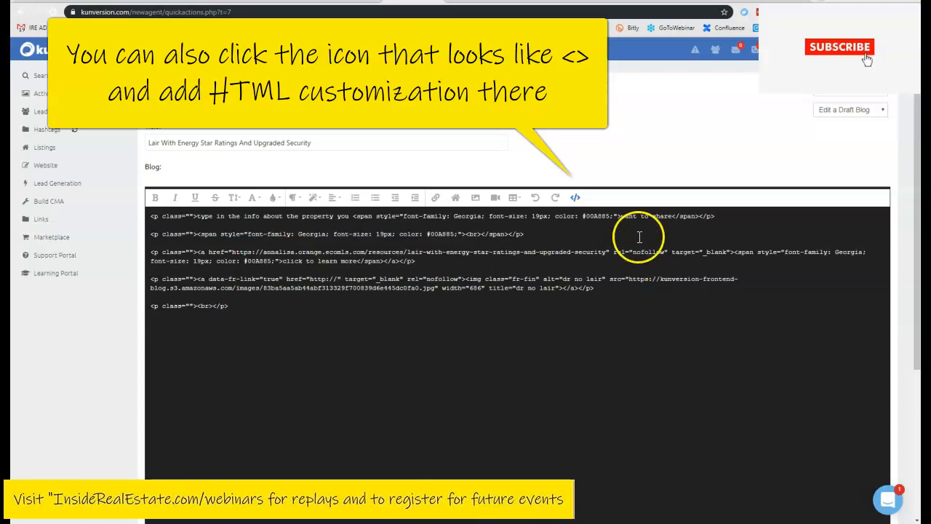
pyautogui.click(574, 198)
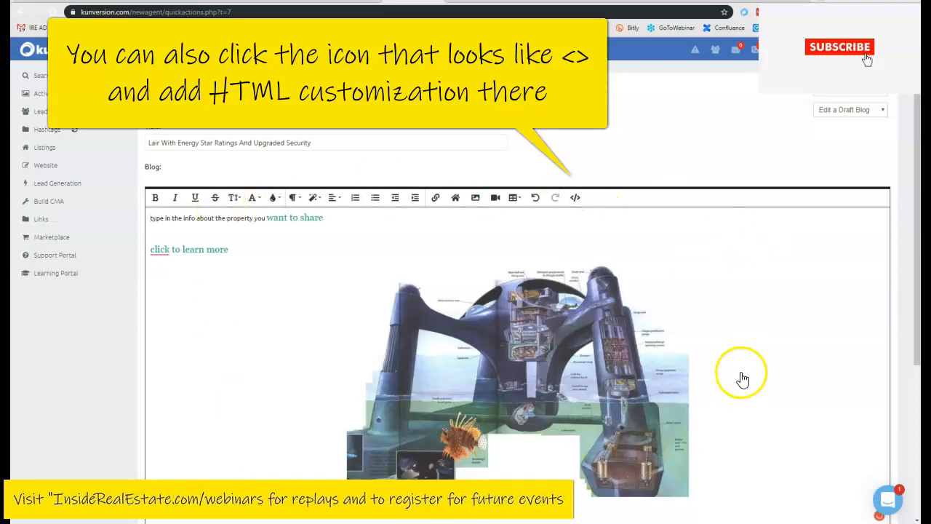
pyautogui.scroll(-2, 743, 374)
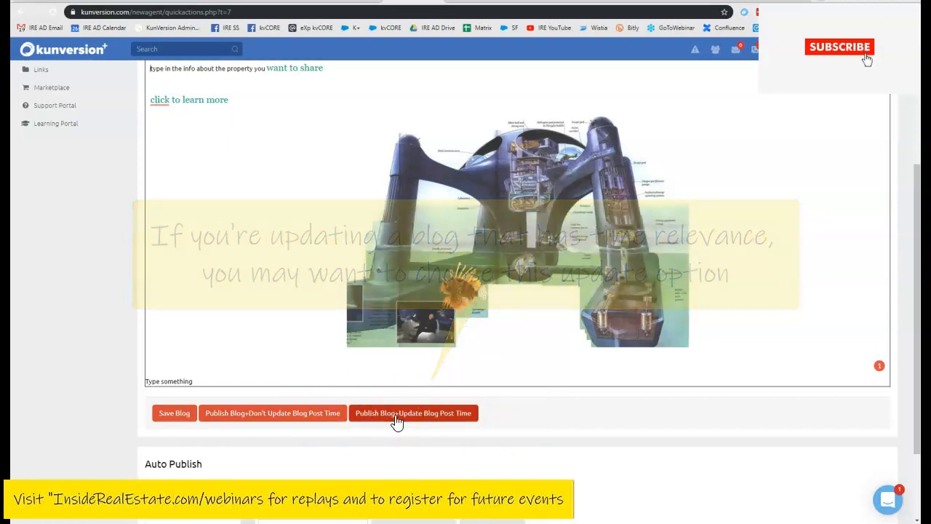
pyautogui.scroll(-3, 400, 442)
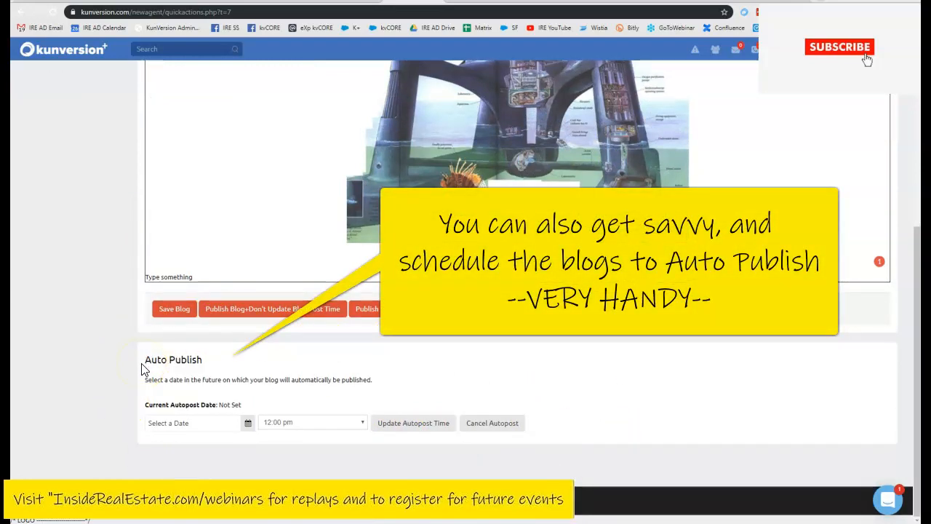
# - Set auto-publish to 08/30/2019 at 6:00 am and update the autopost time
pyautogui.click(248, 425)
pyautogui.scroll(-1, 395, 461)
pyautogui.click(313, 503)
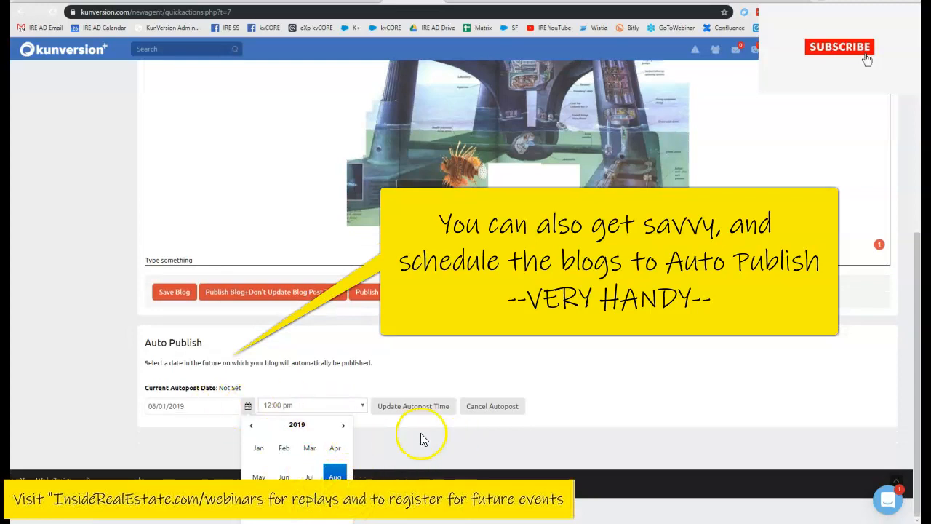
pyautogui.click(201, 408)
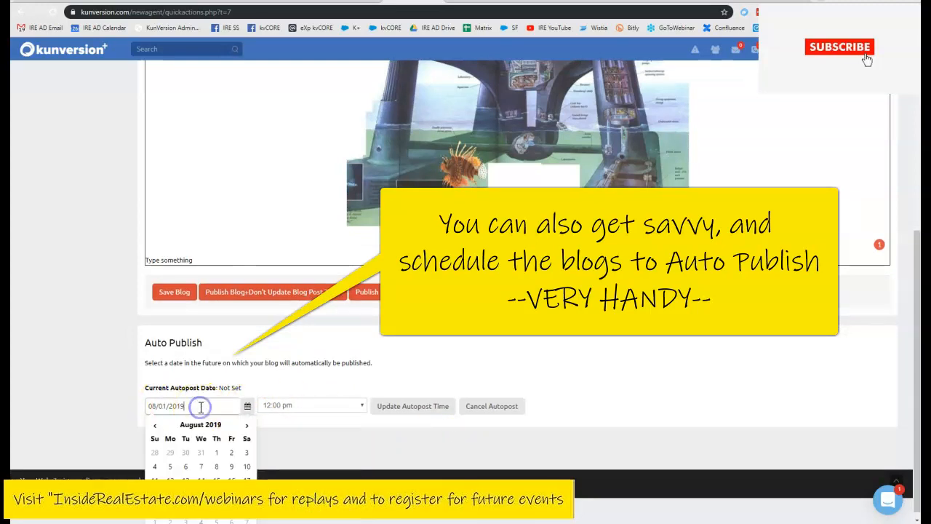
pyautogui.click(230, 509)
pyautogui.click(305, 426)
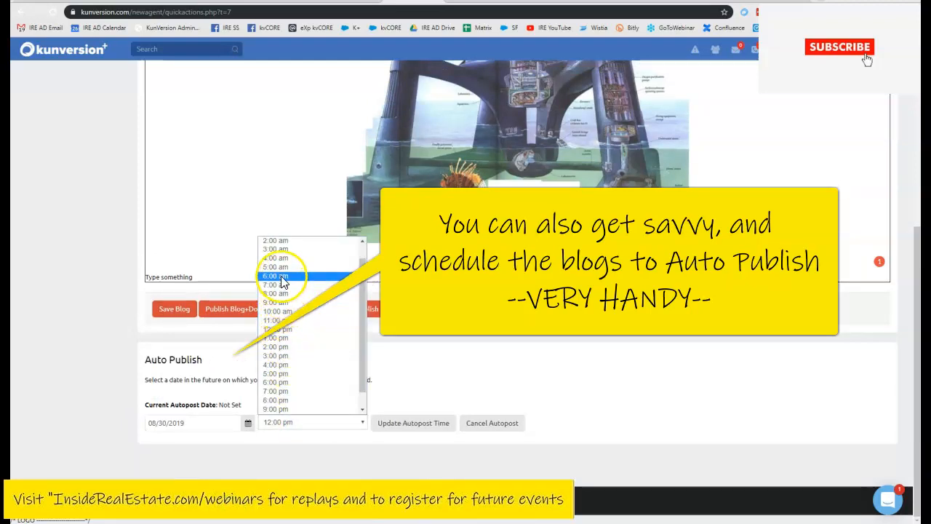
pyautogui.click(282, 277)
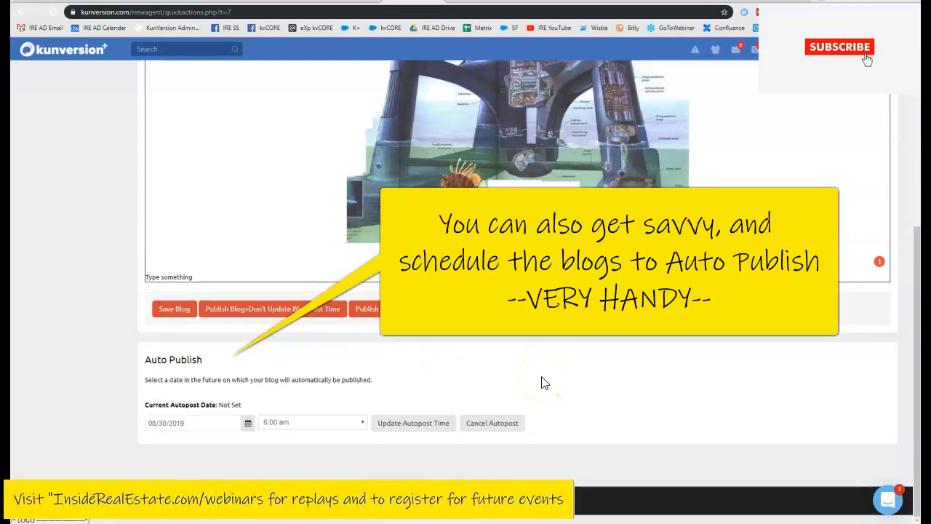
pyautogui.click(428, 426)
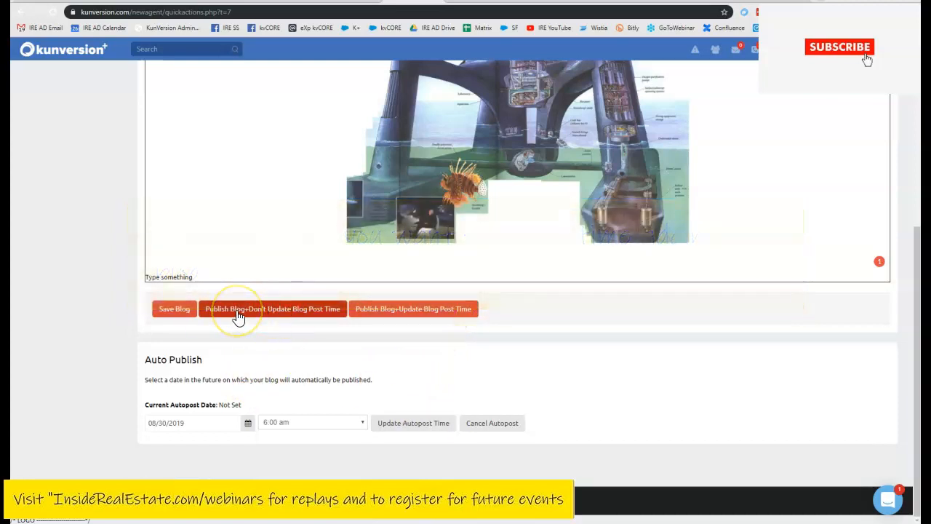
# - Publish via Publish Blog + Don't Update Blog Post Time, then open the live blog URL in a new tab
pyautogui.click(238, 315)
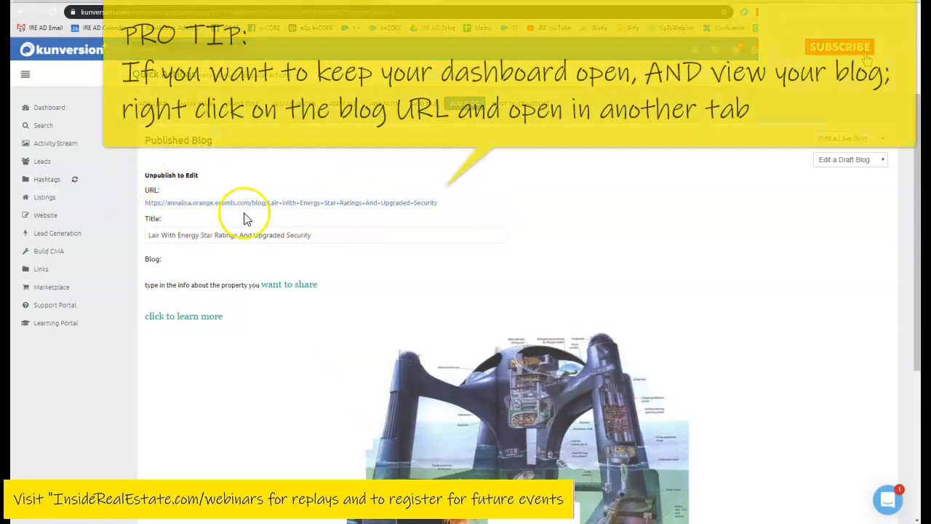
pyautogui.rightClick(412, 205)
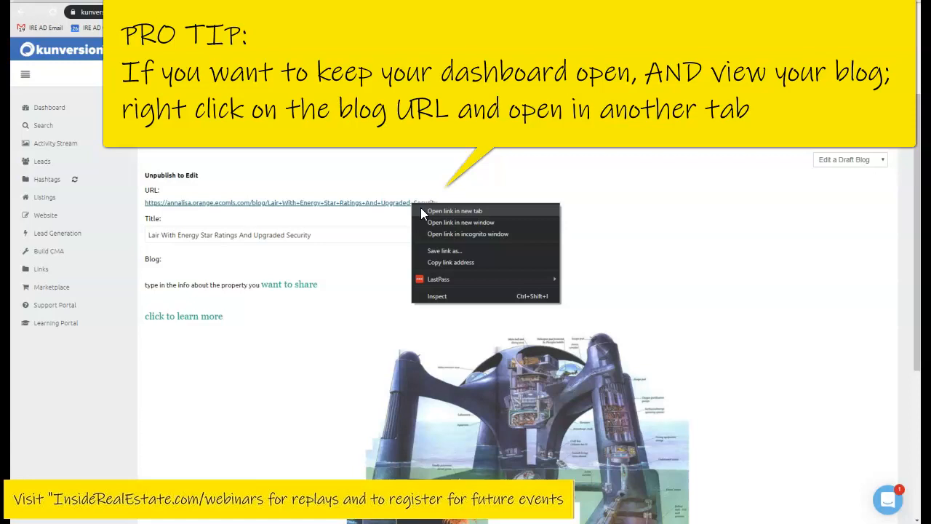
pyautogui.click(422, 210)
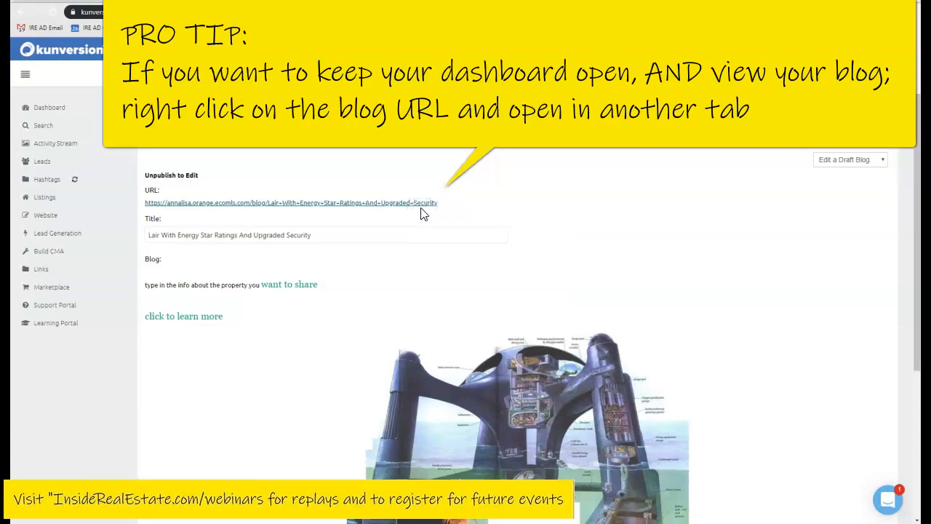
# - Review the live post in its new tab: title, 08/27/2019 date, text, link and lair image
pyautogui.hotkey('ctrl', 'Tab')
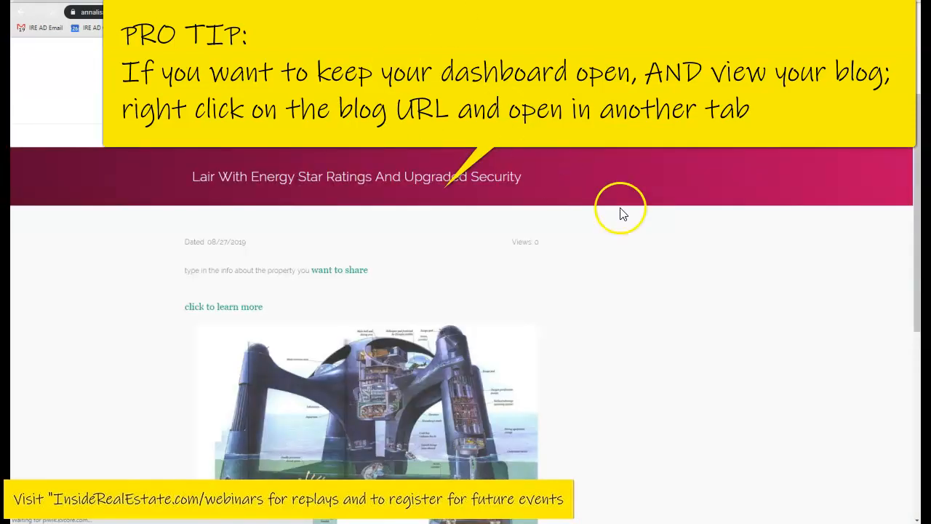
pyautogui.scroll(-1, 622, 211)
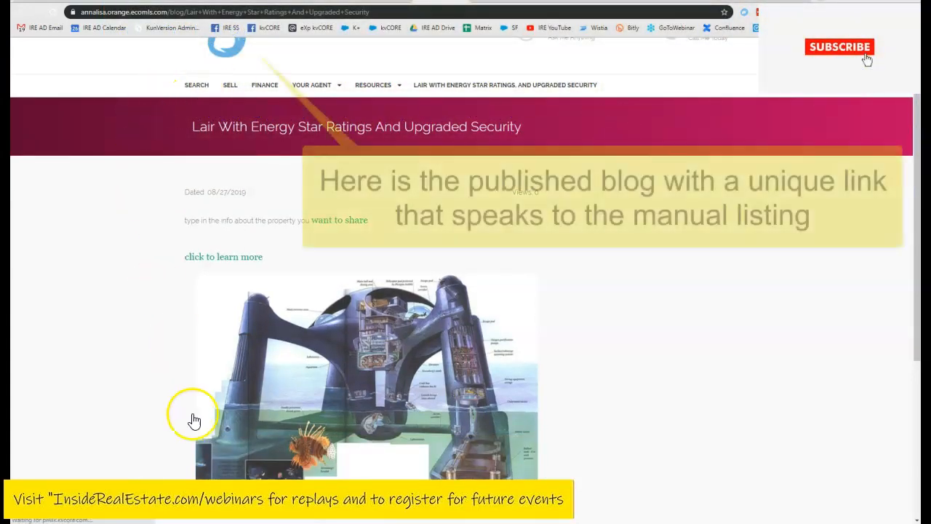
pyautogui.scroll(-2, 605, 327)
pyautogui.scroll(-2, 604, 284)
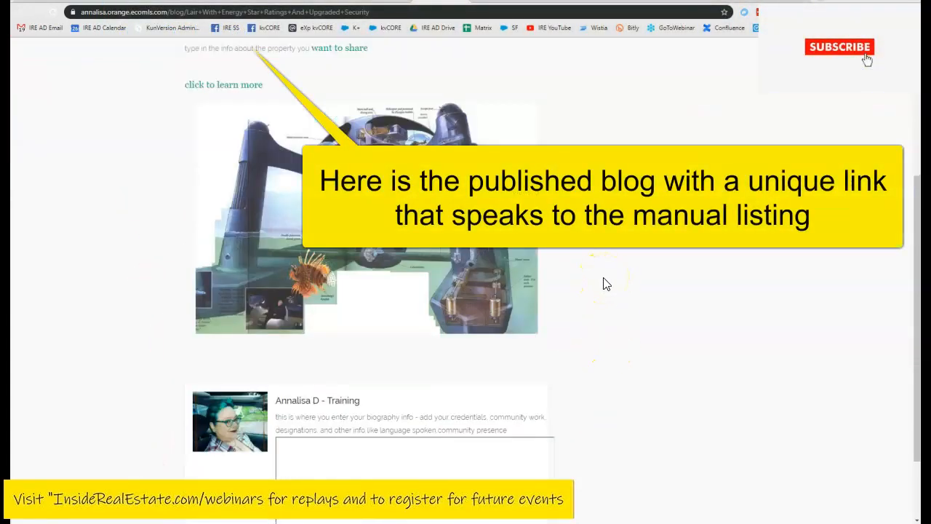
pyautogui.scroll(5, 618, 281)
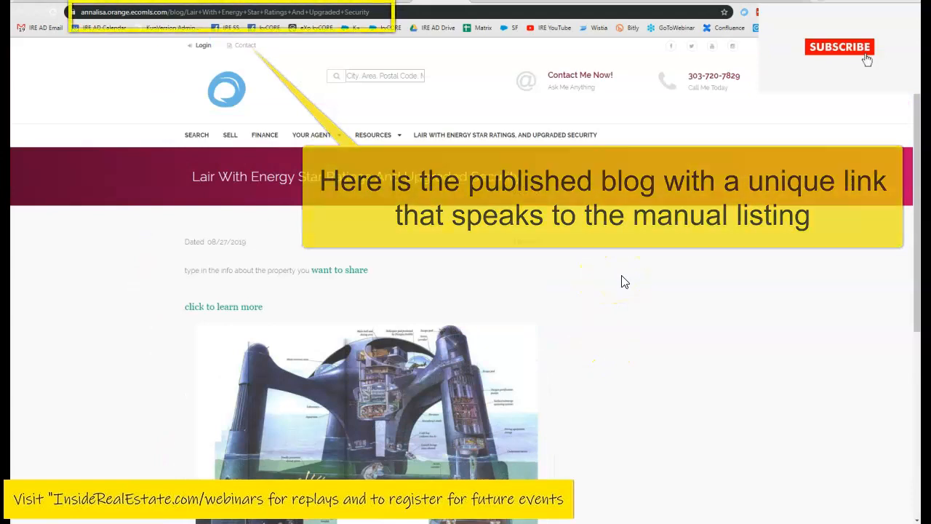